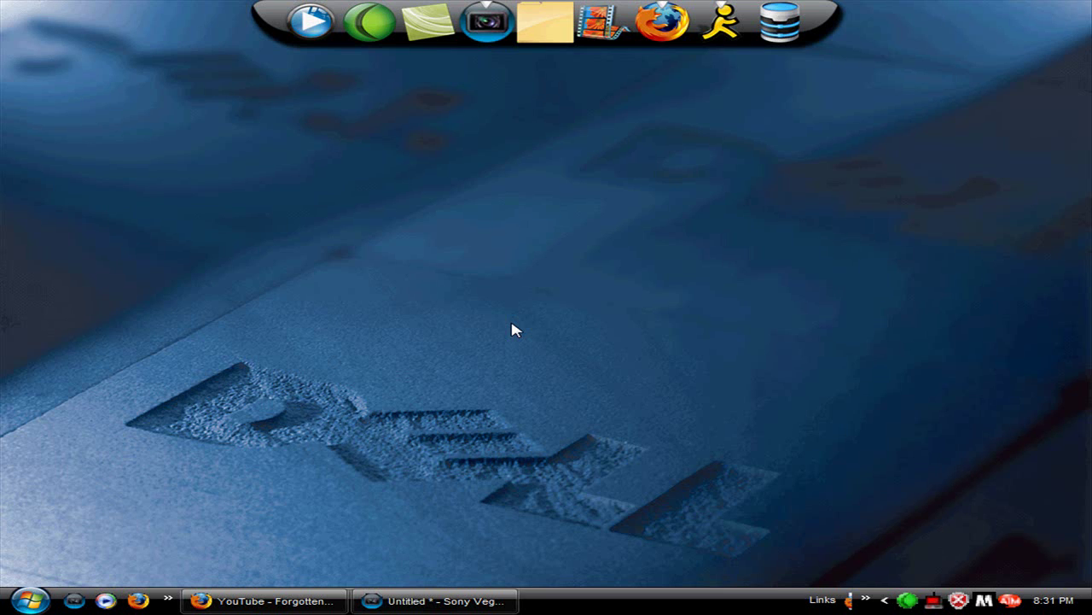
- Restore the untitled Sony Vegas window showing the spin then shoot.wmv clip
left_click(478, 600)
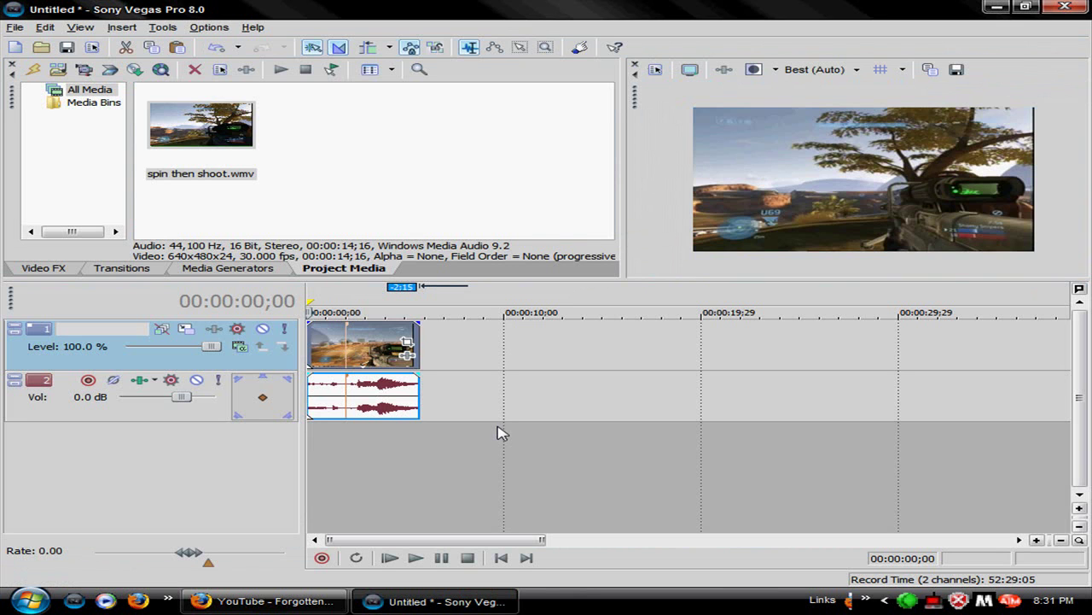
- Step the playhead frame by frame through the clip and stop at 00:00:03;14
left_click(357, 457)
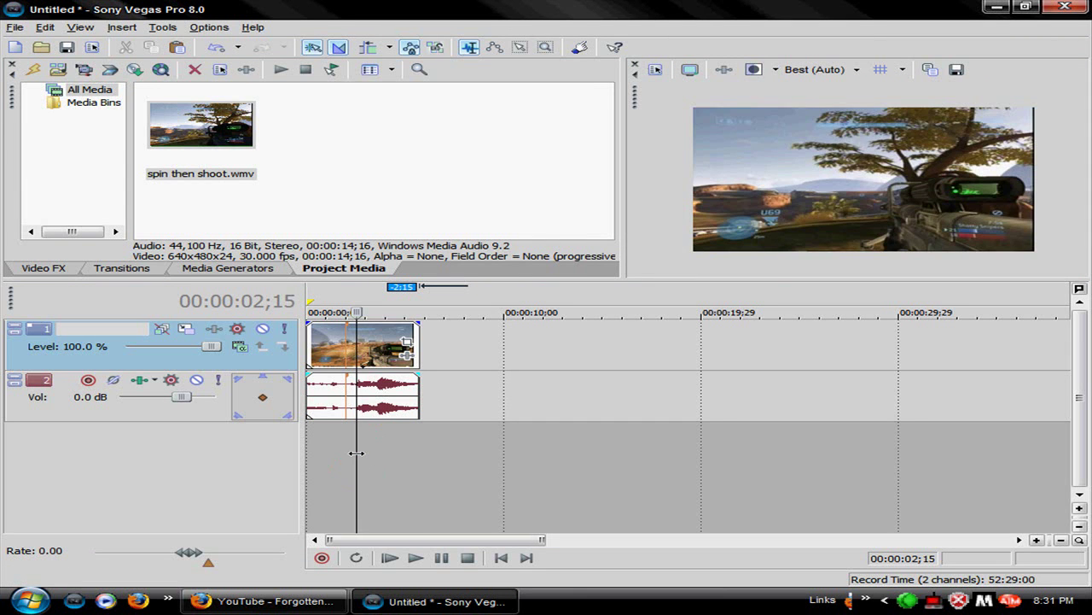
key("Right")
key("Right")
key("Right")
key("Right")
key("Right")
key("Right")
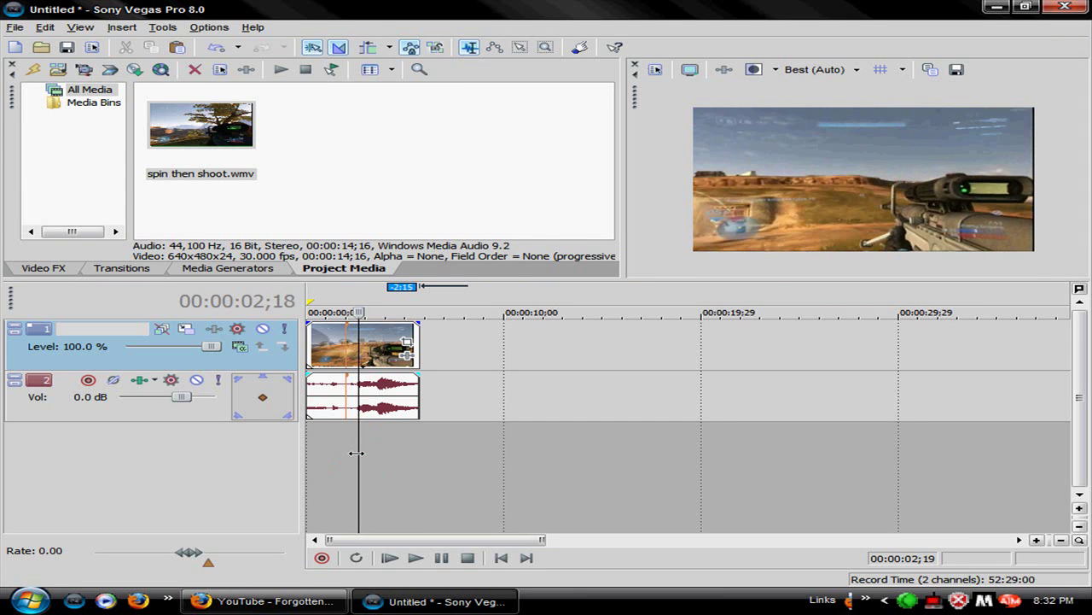
key("Right")
key("Right")
key("Right")
key("Right")
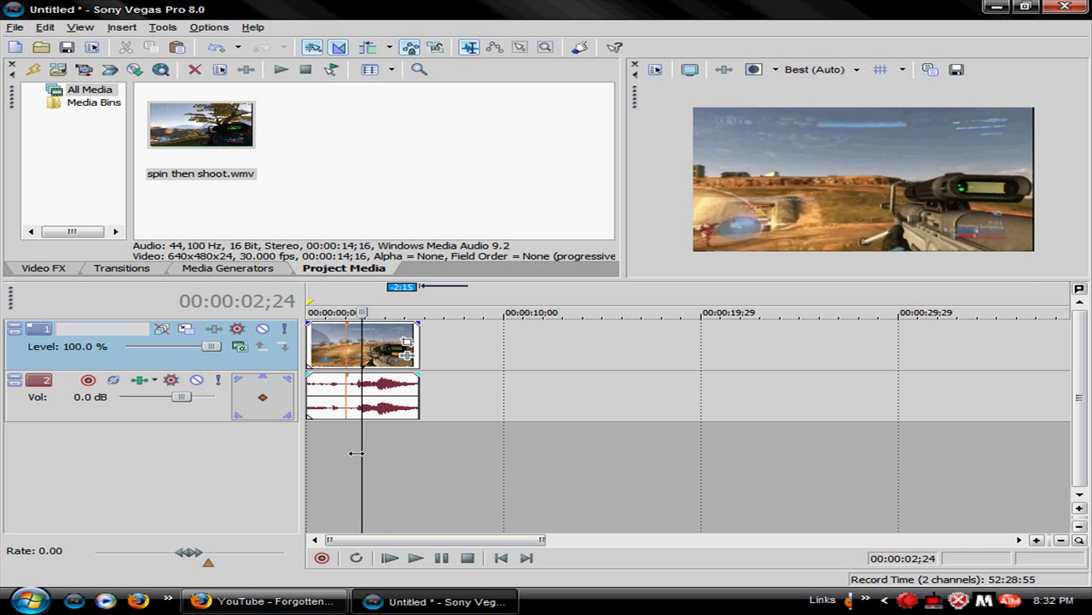
key("Right")
key("Right")
key("Right")
key("Right")
key("Right")
key("Right")
key("Right")
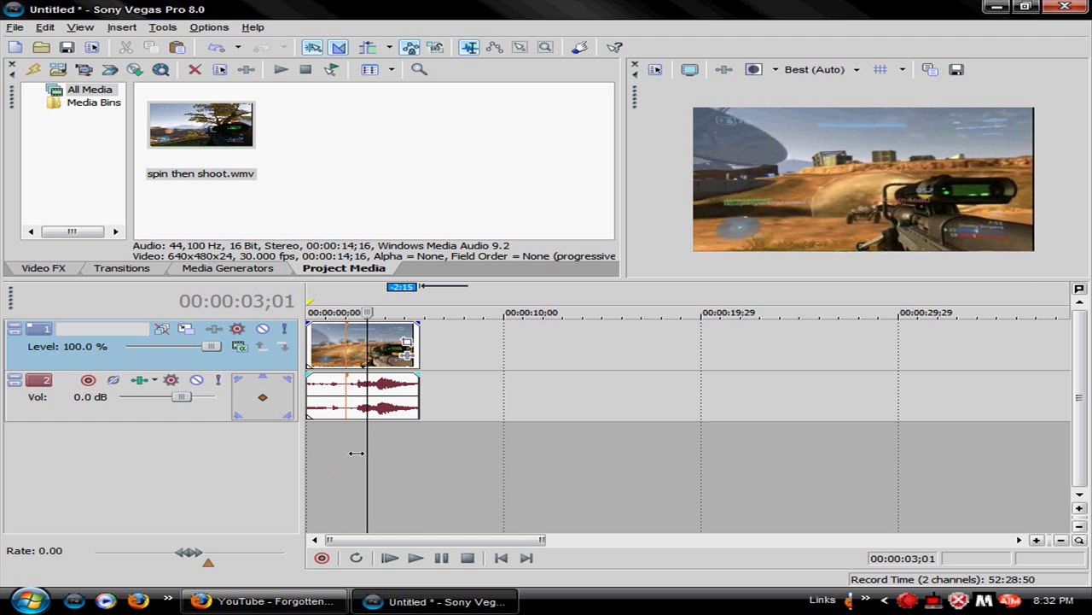
key("Right")
key("Right")
key("Right")
key("Right")
key("Right")
key("Right")
key("Right")
key("Right")
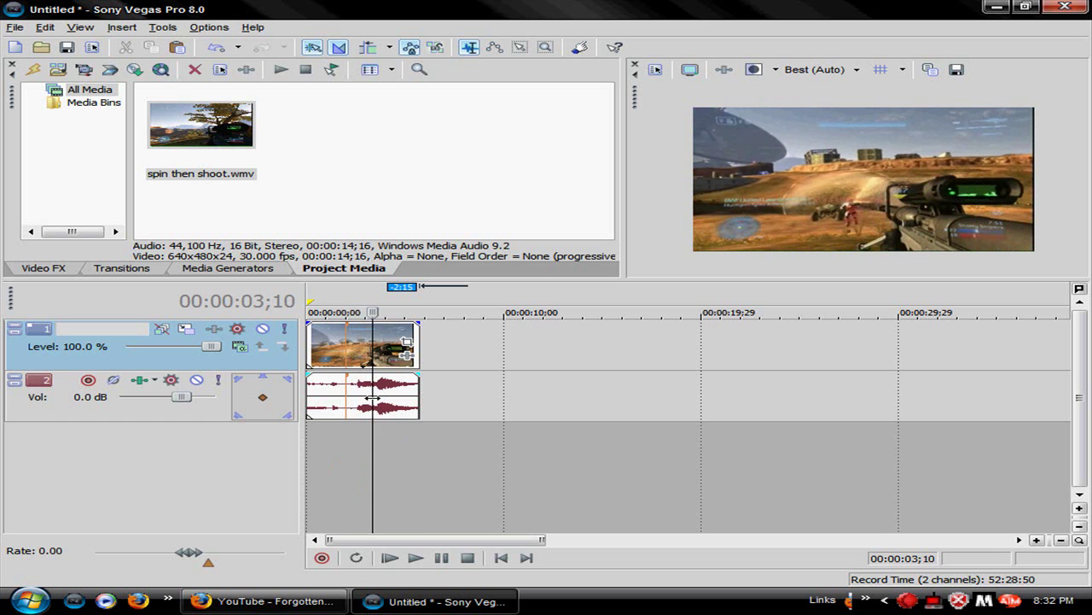
scroll(404, 446, "up", 10)
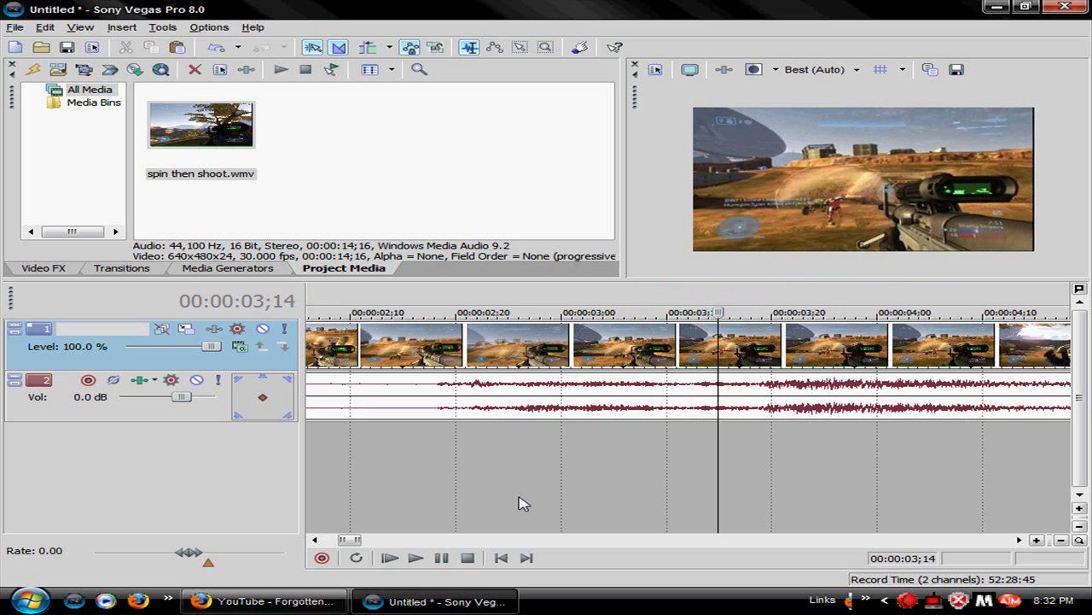
key("Right")
key("Right")
key("Right")
key("Left")
key("Left")
key("Left")
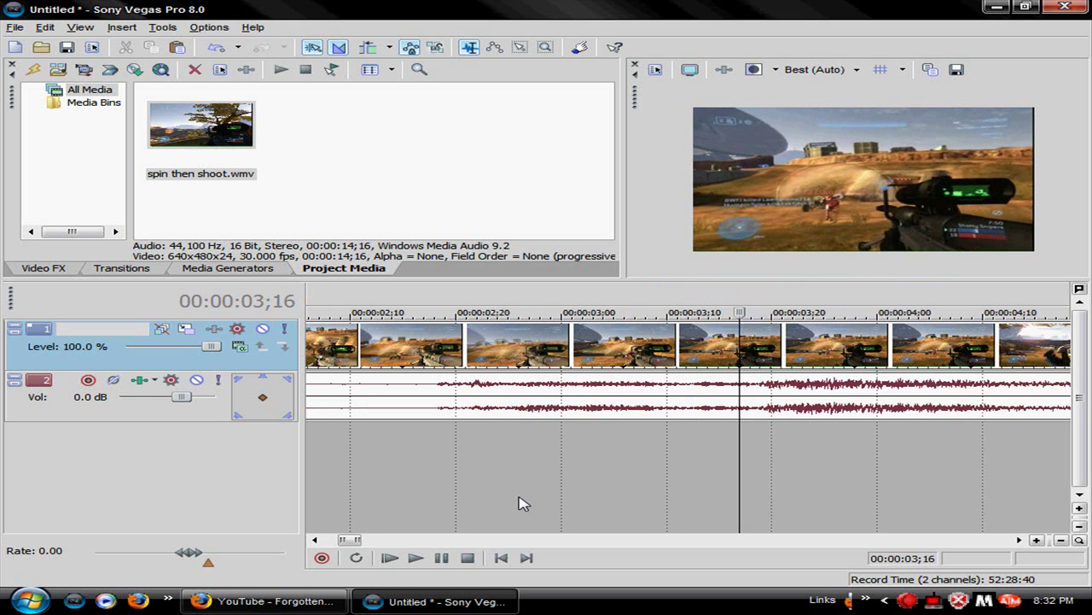
key("Left")
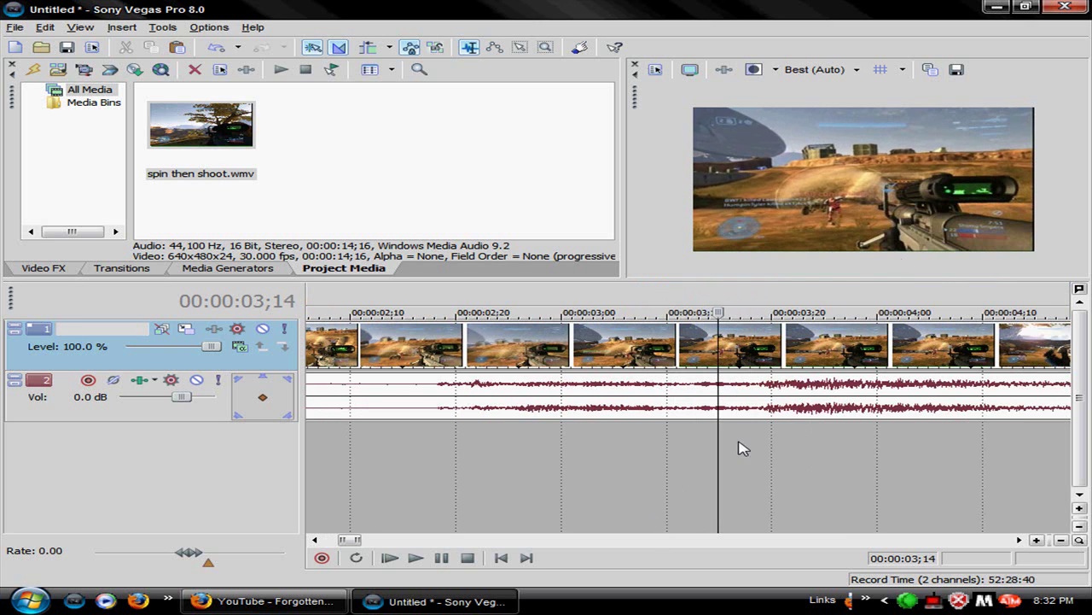
- Save the 00:00:03;14 preview frame as the snapshot Image0.jpg
left_click(957, 72)
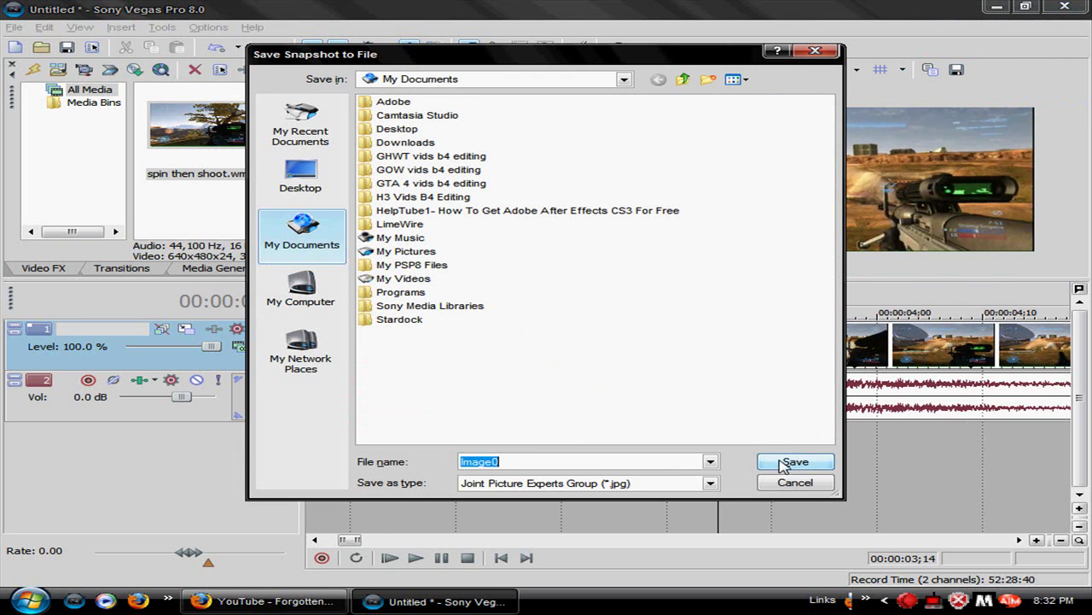
left_click(789, 463)
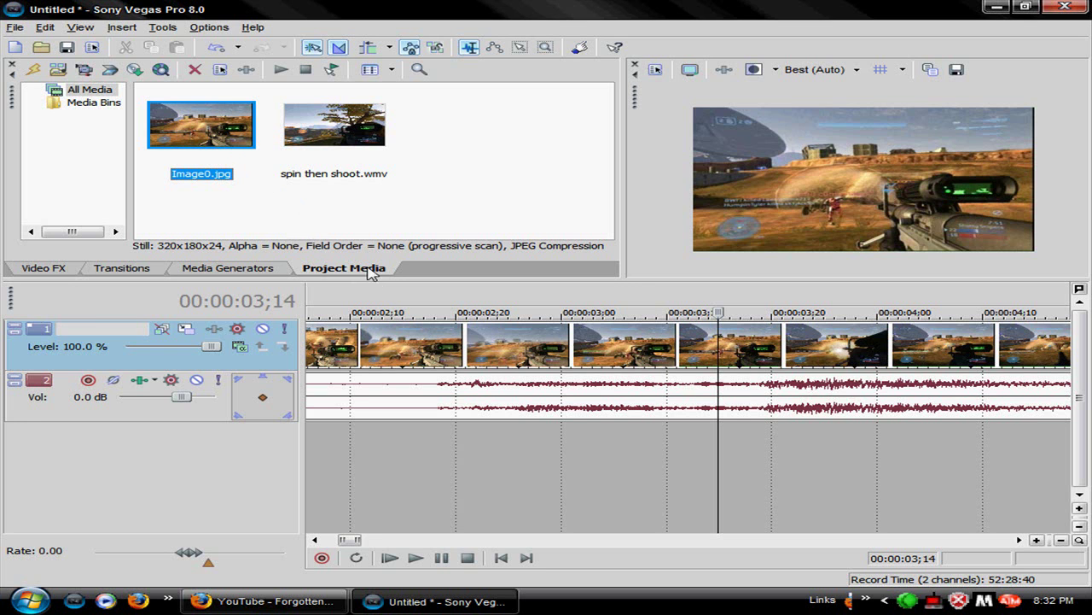
- Split the clip at 00:00:03;14 and push the second half later to open a gap
left_click(720, 349)
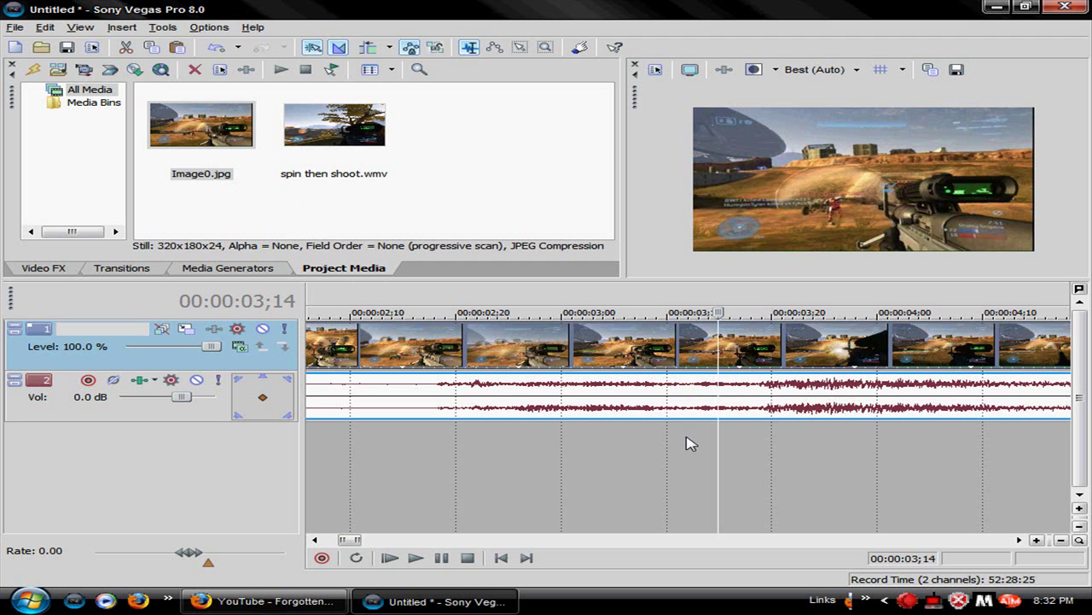
key("s")
scroll(729, 451, "down", 3)
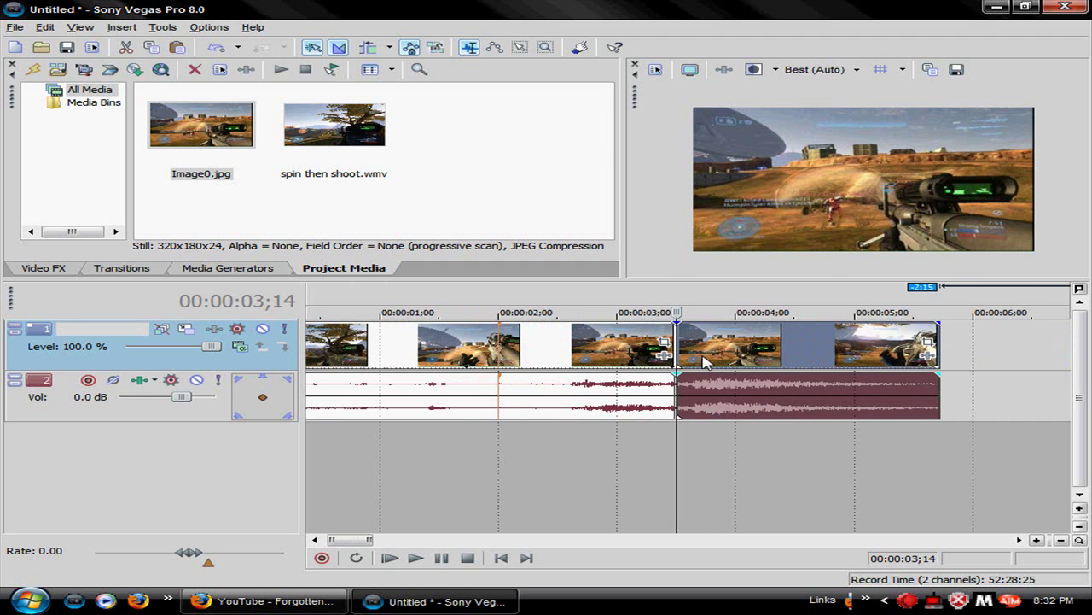
left_click_drag(707, 349, 830, 348)
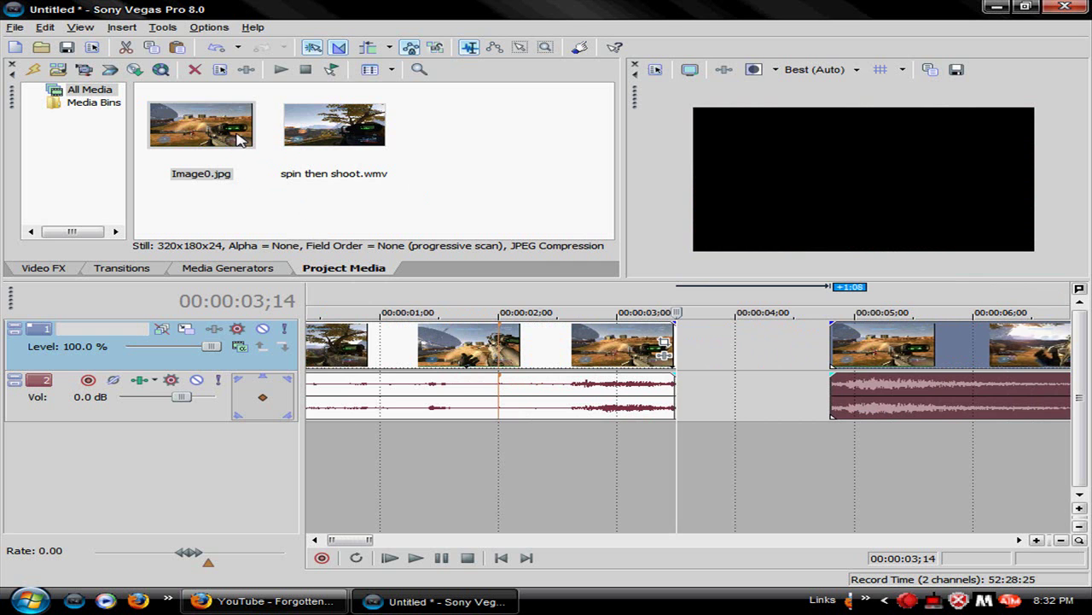
- Place Image0.jpg into the gap and trim its end to fit before the clip resumes
left_click_drag(214, 128, 693, 349)
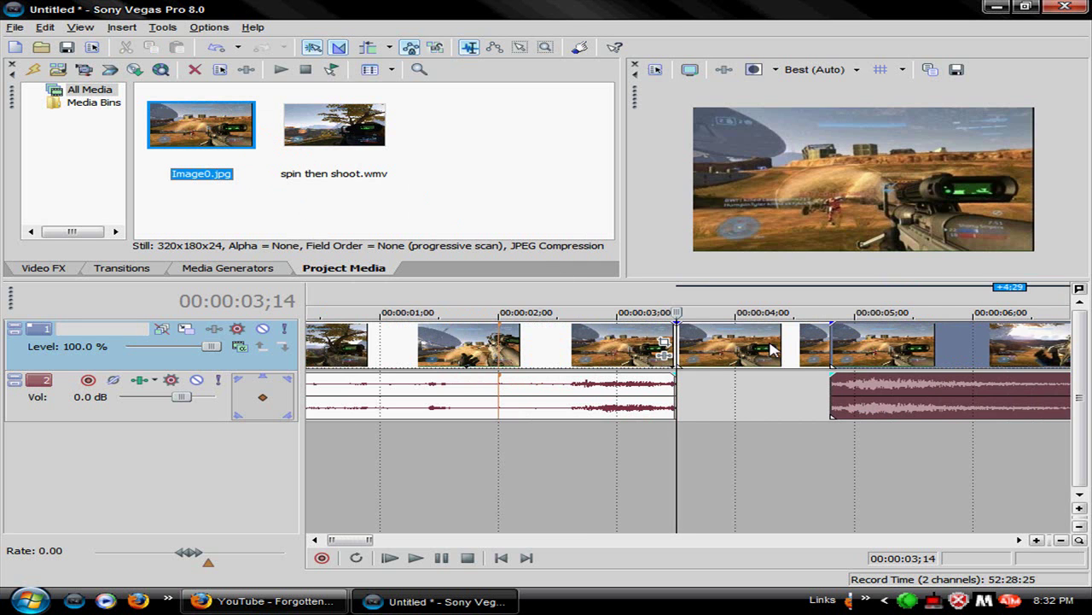
left_click(804, 444)
scroll(806, 443, "down", 3)
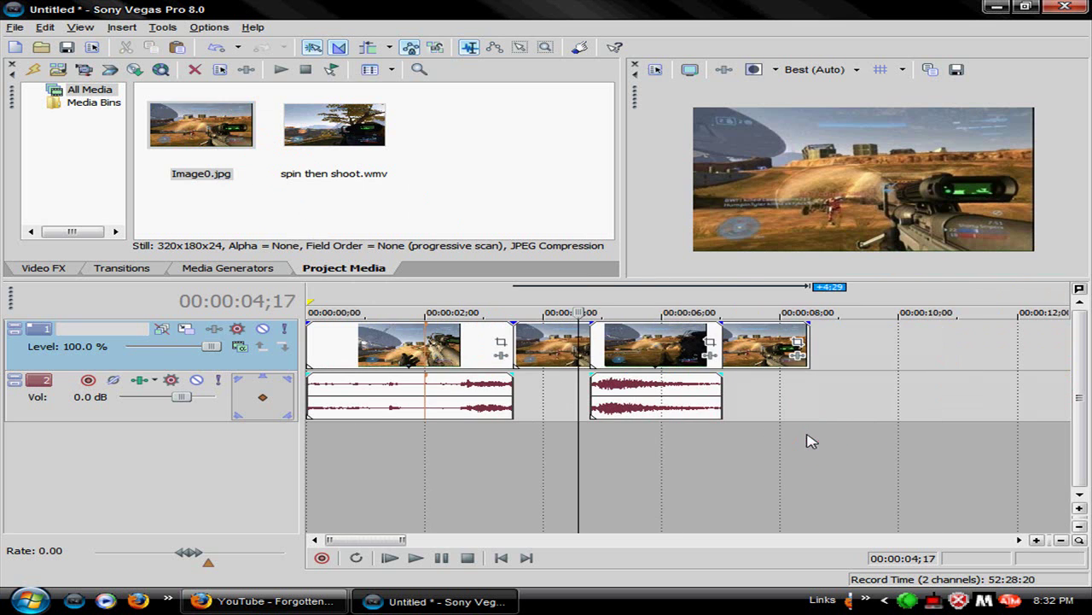
left_click_drag(808, 342, 591, 346)
scroll(593, 367, "up", 4)
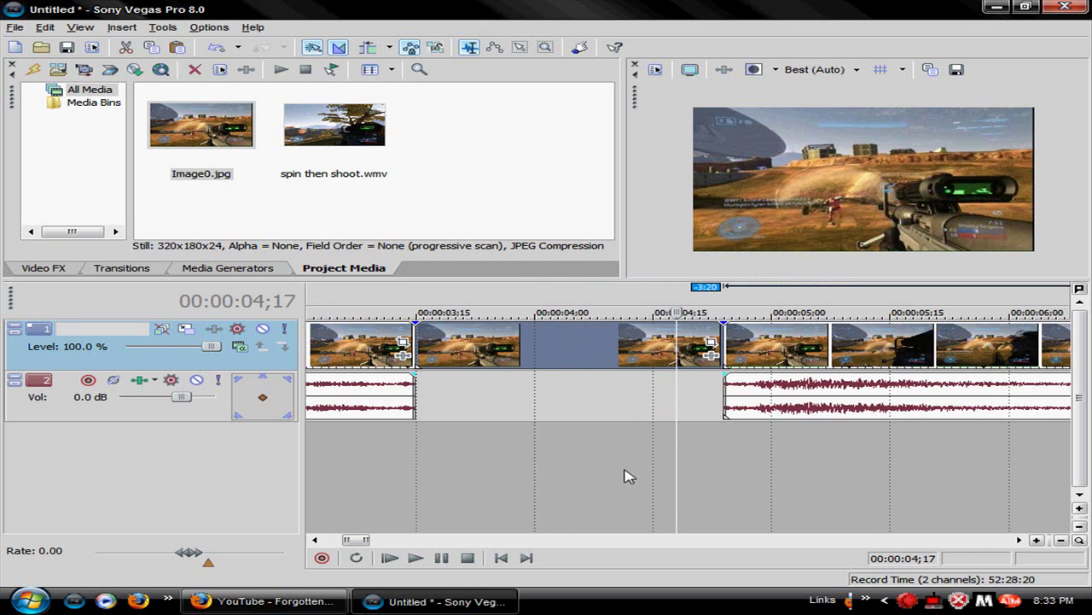
left_click(501, 557)
scroll(605, 464, "down", 3)
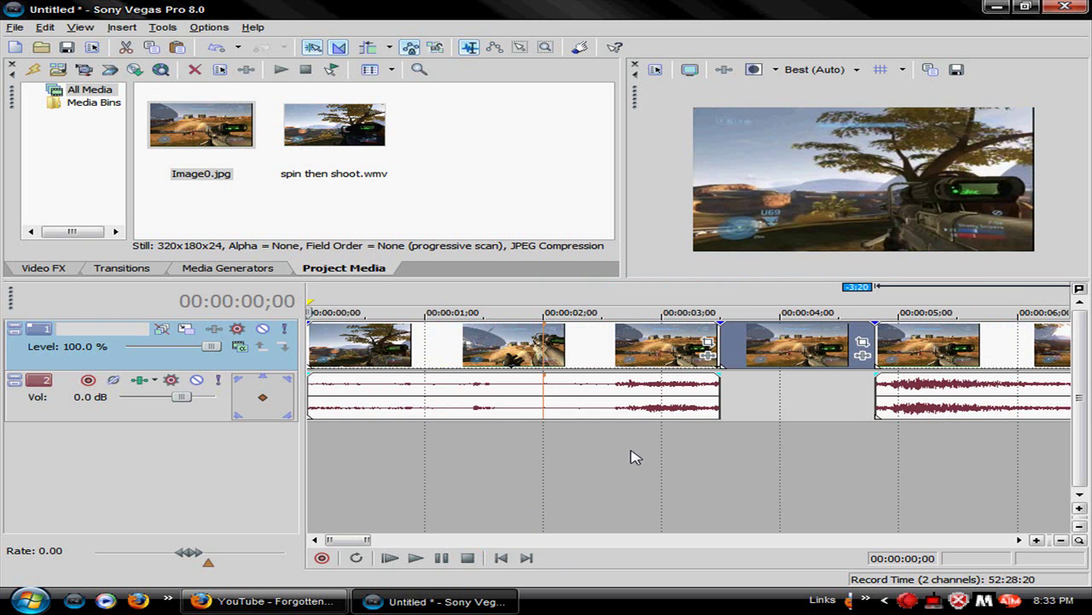
left_click(717, 456)
scroll(726, 457, "up", 3)
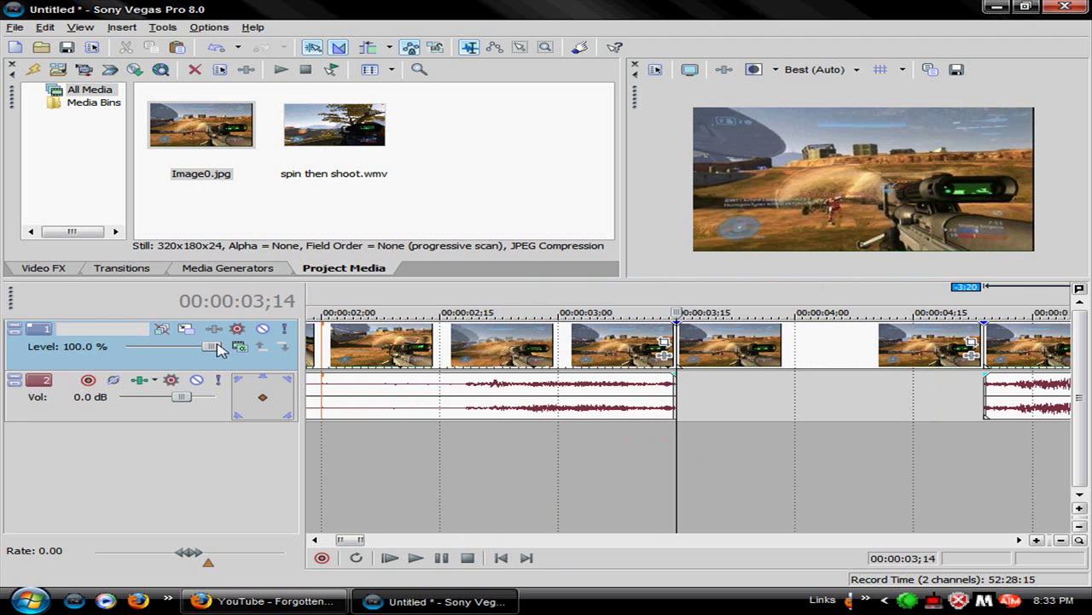
- Insert a new top video track and copy the Image0.jpg freeze-frame event
right_click(160, 364)
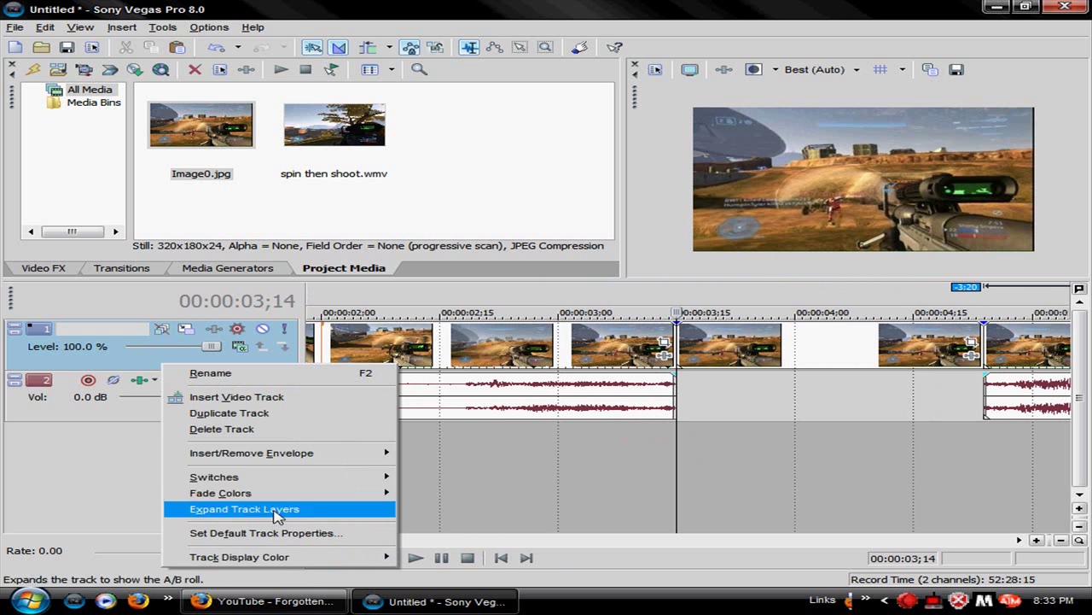
left_click(275, 396)
right_click(806, 393)
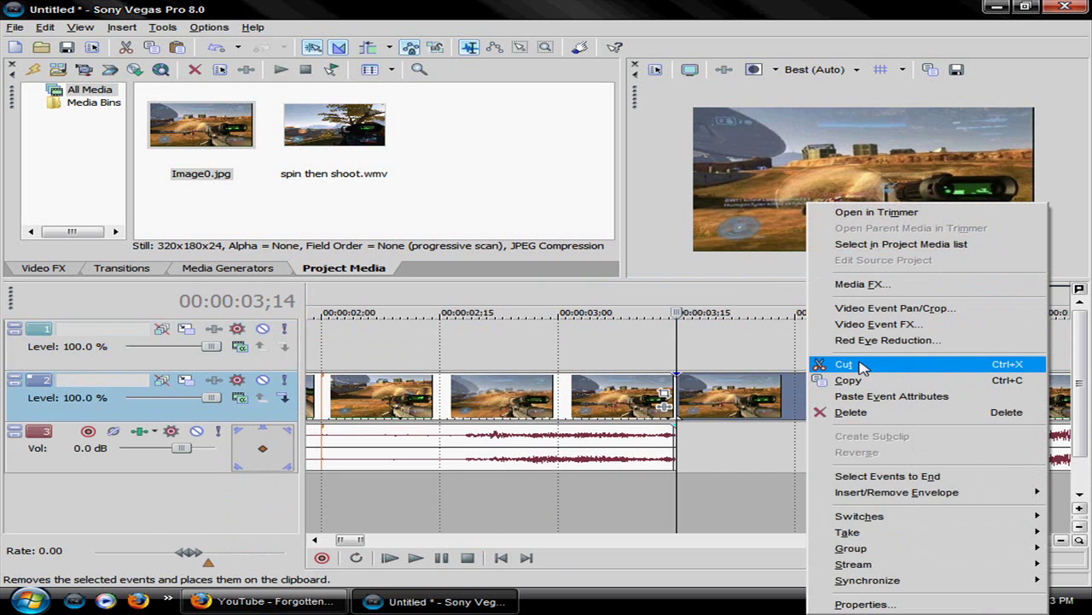
left_click(861, 379)
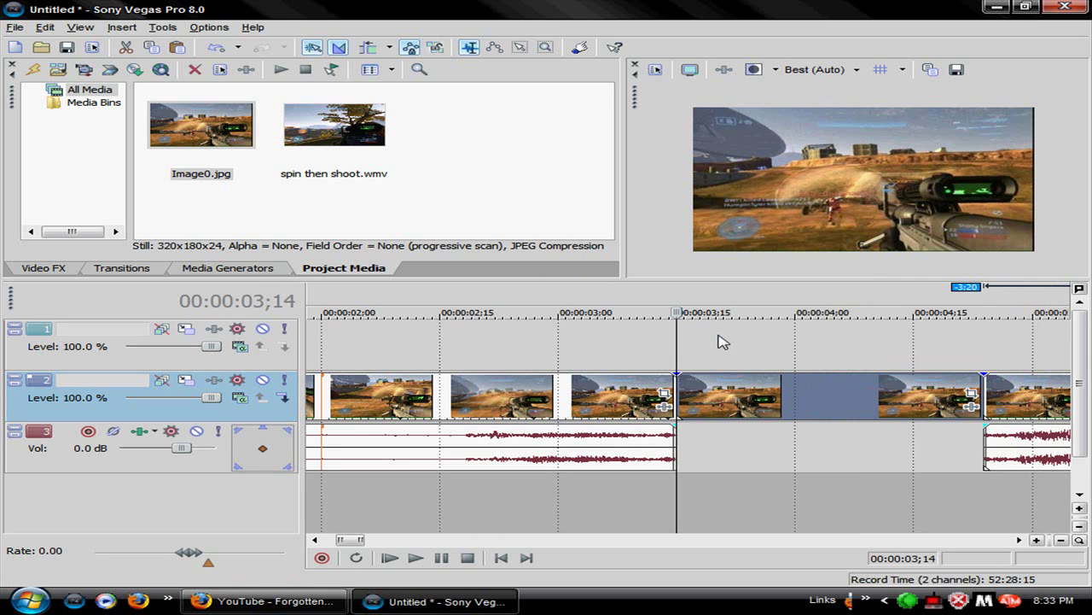
- Paste the freeze-frame copy onto the new track at 00:00:03;14
key("ctrl+v")
left_click(676, 346)
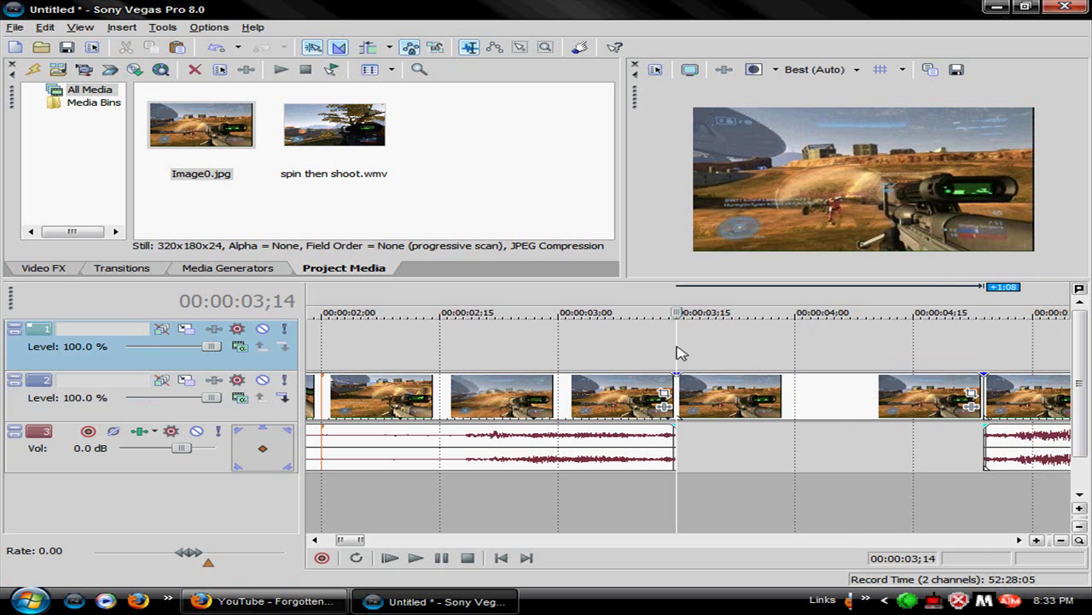
right_click(701, 338)
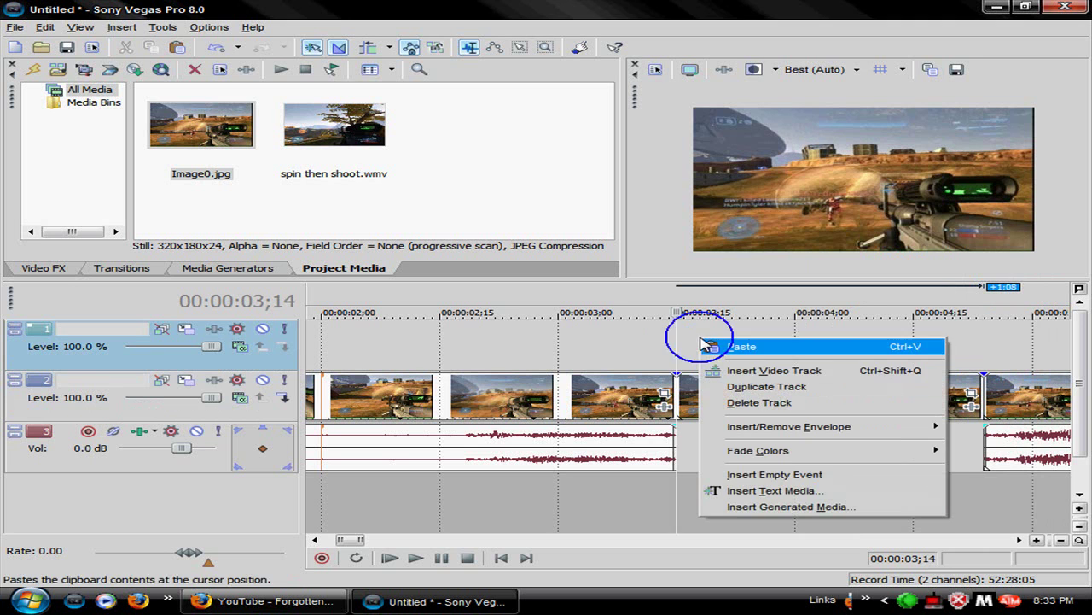
left_click(742, 346)
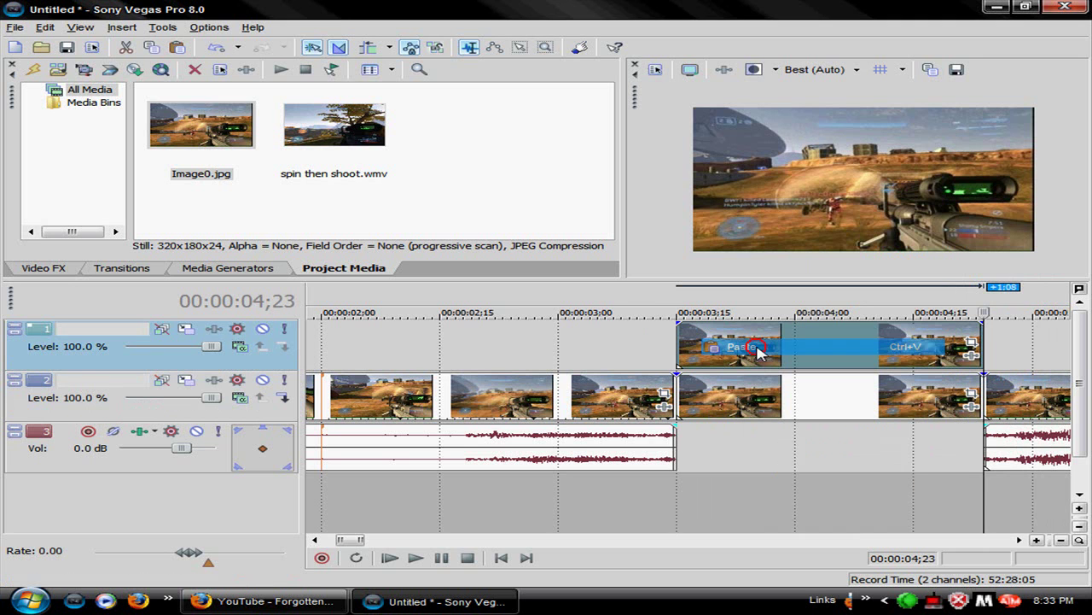
left_click(676, 341)
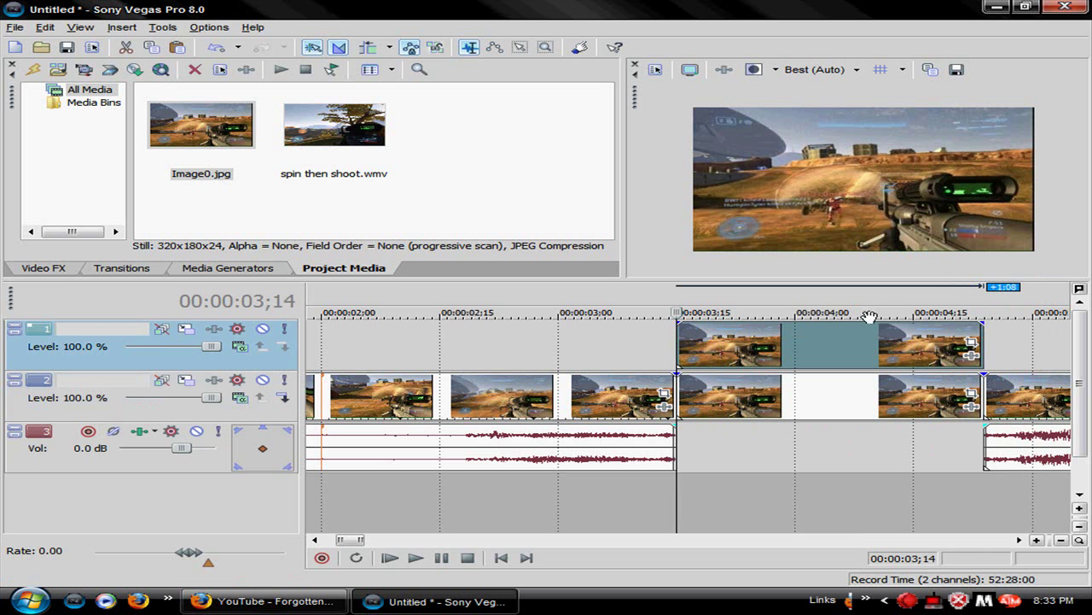
- Open Event Pan/Crop for the top Image0 still and enable the Mask
left_click(971, 342)
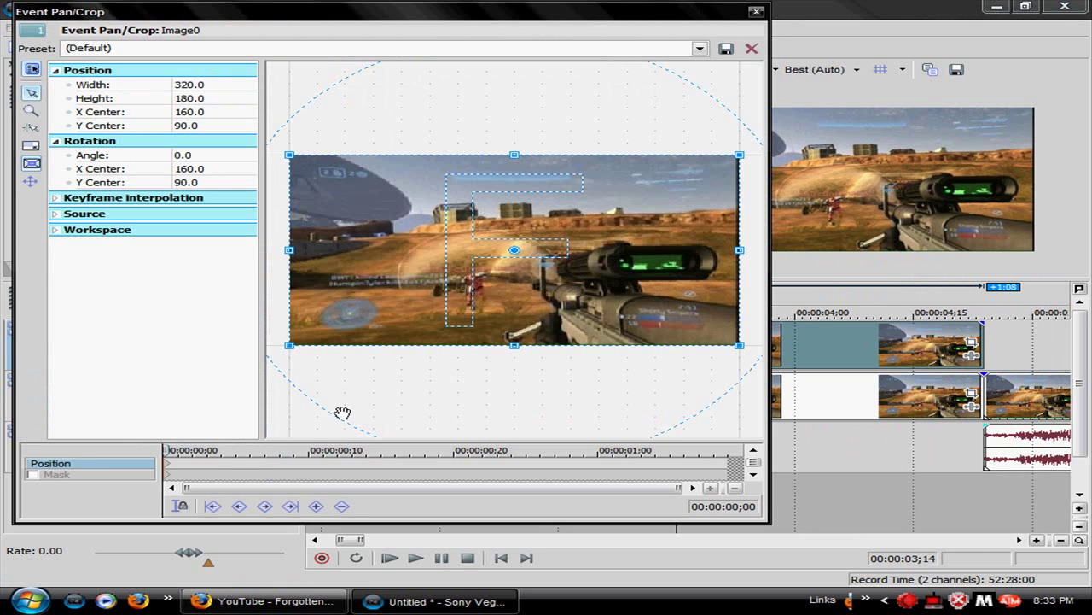
left_click(32, 474)
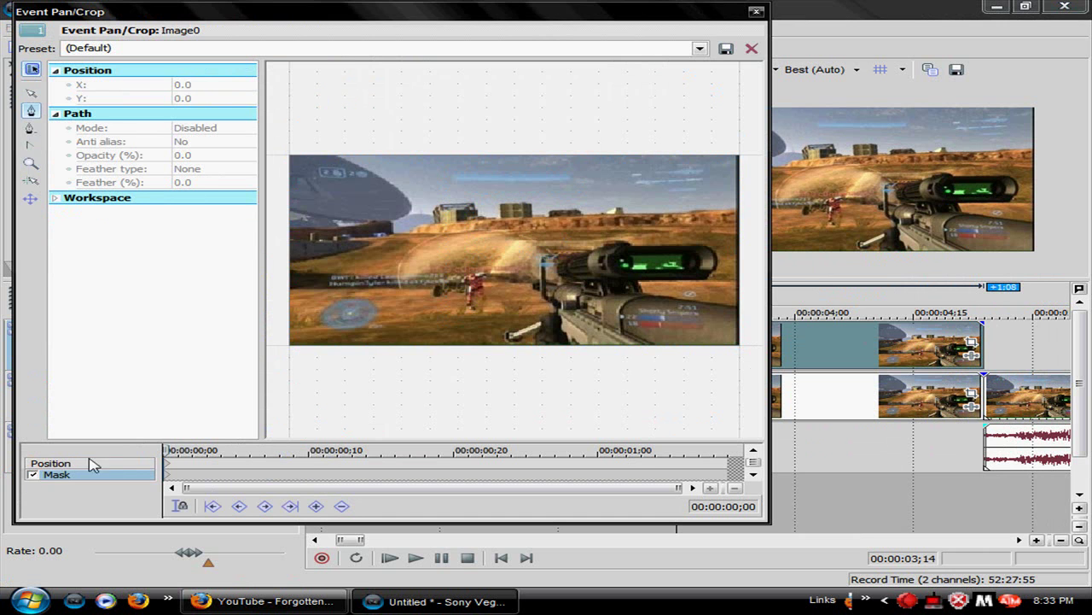
scroll(398, 367, "up", 5)
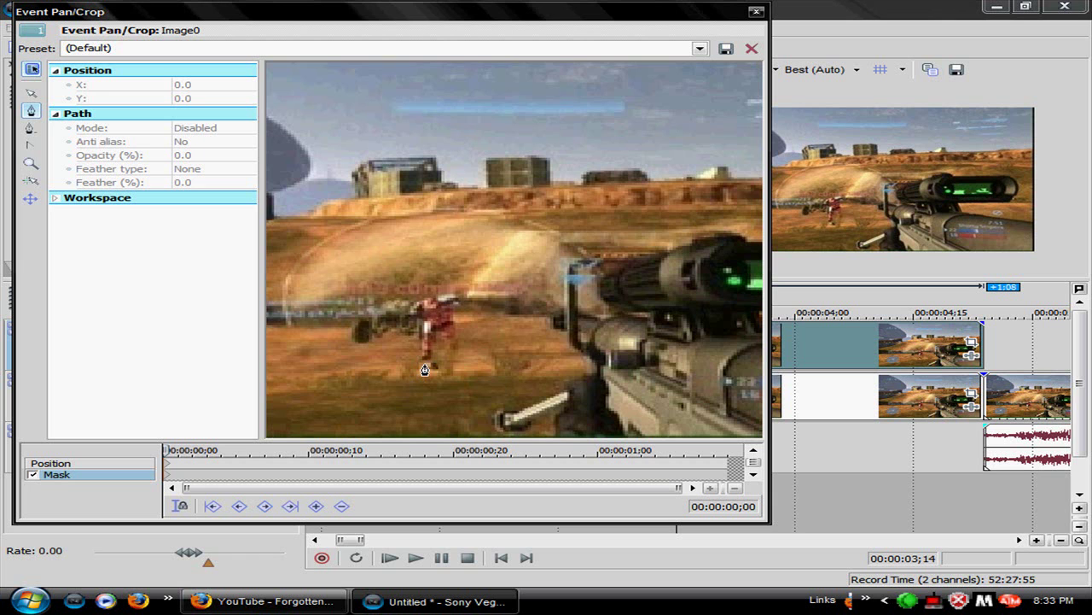
- Trace a closed mask outline of anchor points around the red soldier
left_click(420, 364)
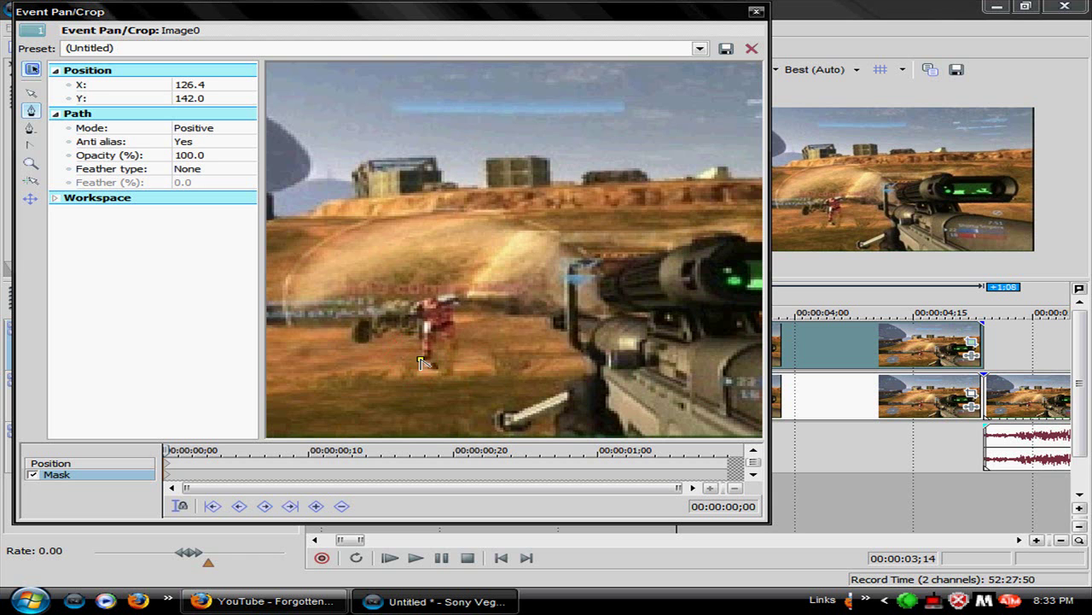
left_click(430, 365)
scroll(430, 366, "up", 1)
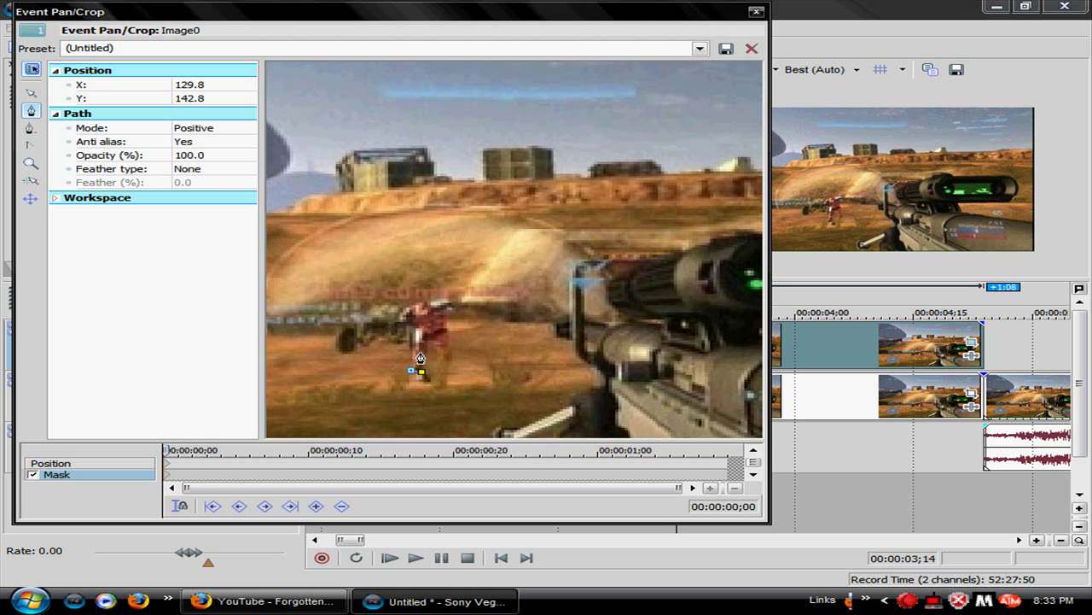
left_click(420, 354)
left_click(429, 344)
left_click(438, 356)
left_click(443, 362)
left_click(450, 366)
left_click(448, 348)
left_click(443, 329)
left_click(444, 325)
left_click(448, 316)
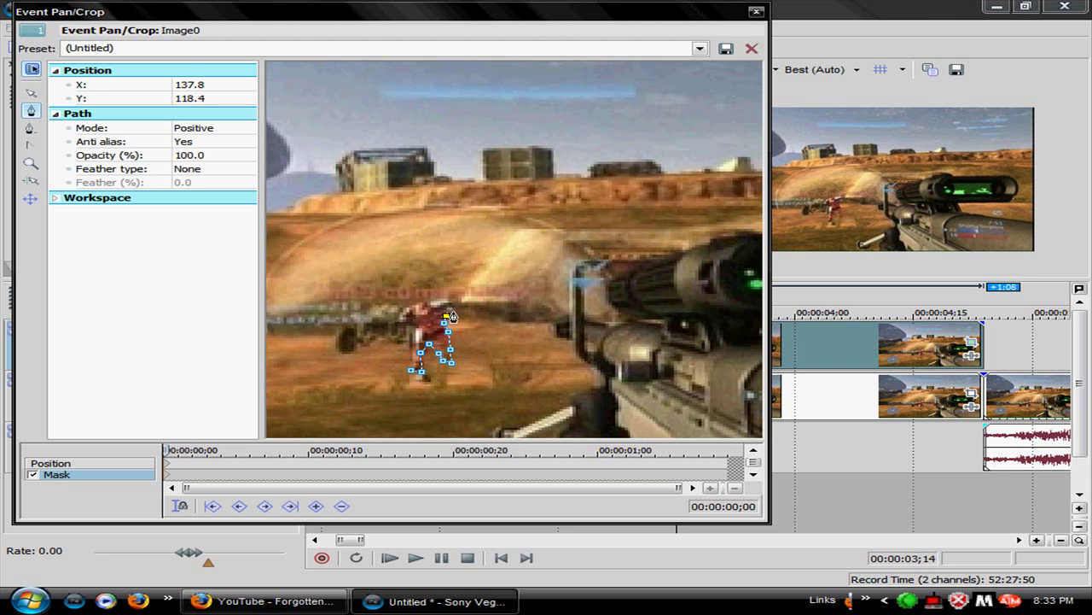
left_click(453, 311)
left_click(451, 304)
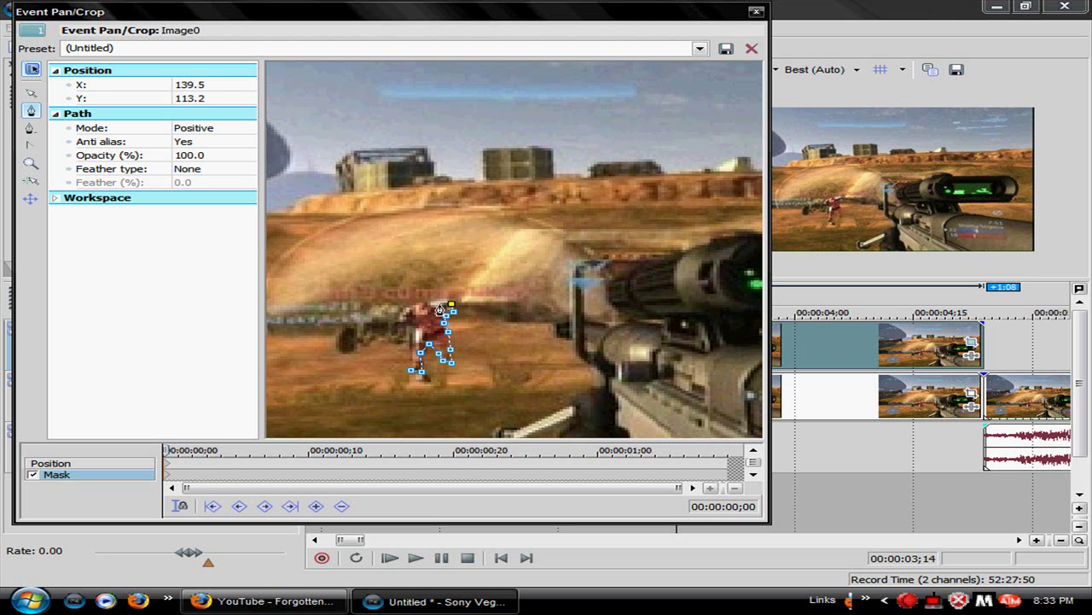
left_click(432, 306)
left_click(425, 308)
left_click(411, 308)
left_click(402, 322)
left_click(413, 326)
left_click(422, 330)
left_click(418, 337)
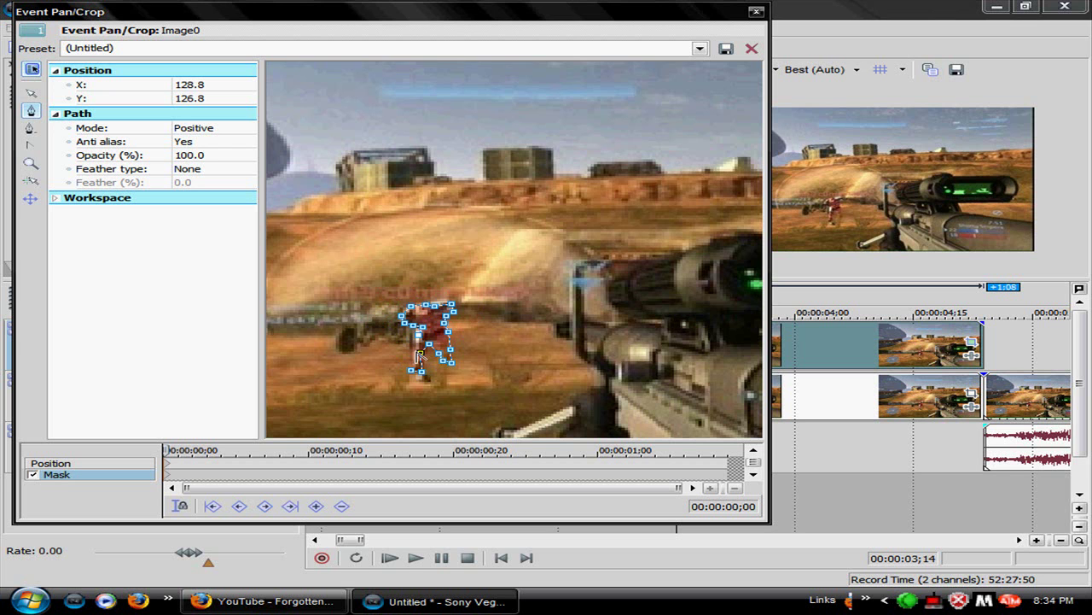
left_click(410, 359)
left_click(412, 372)
left_click(413, 372)
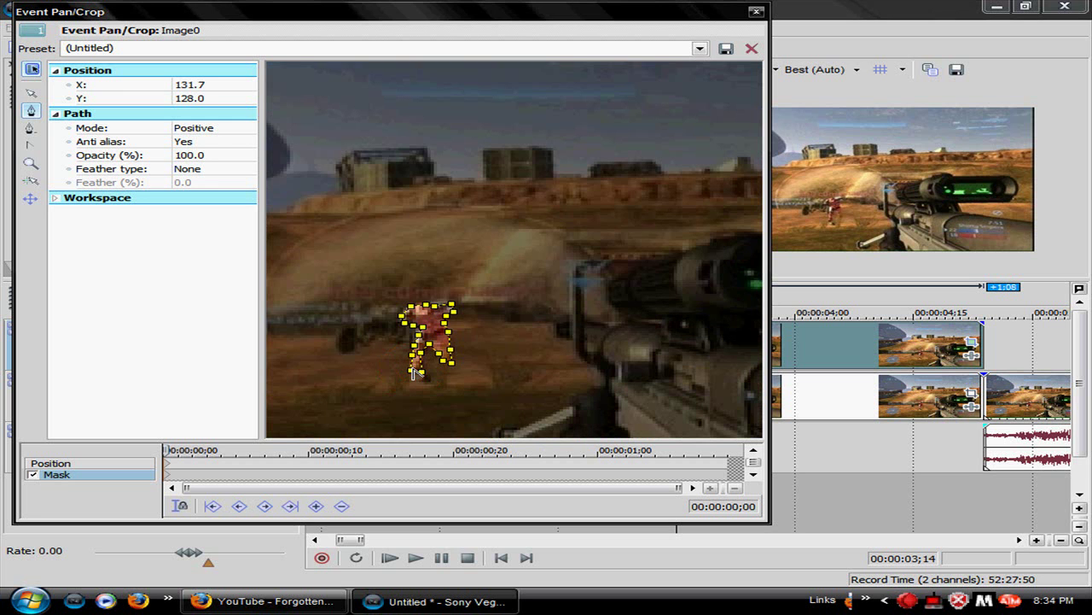
left_click(363, 317)
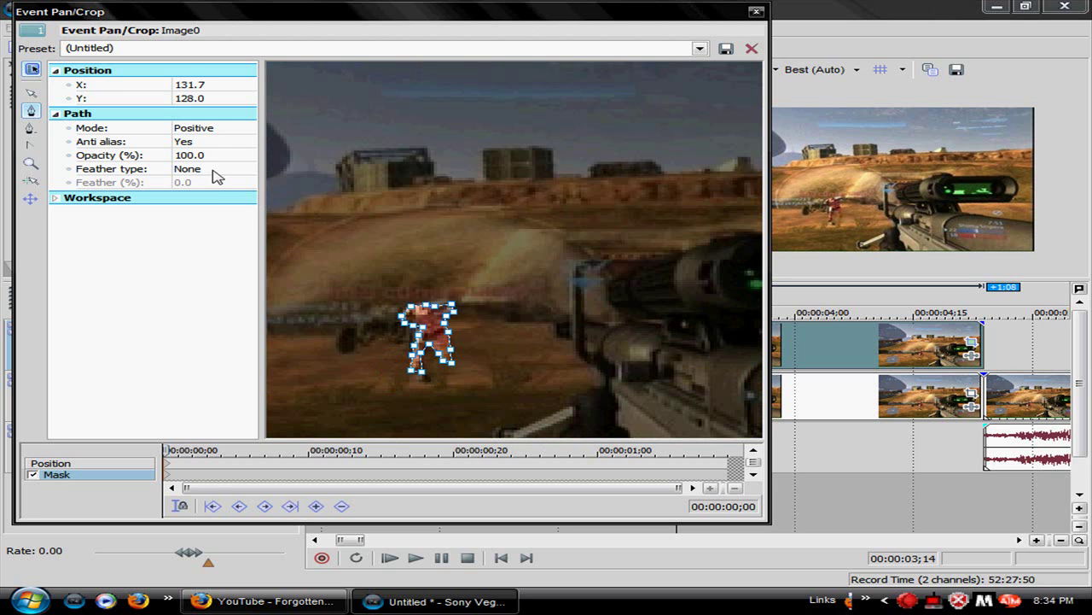
- Set the mask feather type to Out with 2% feather and close the editor
left_click(215, 170)
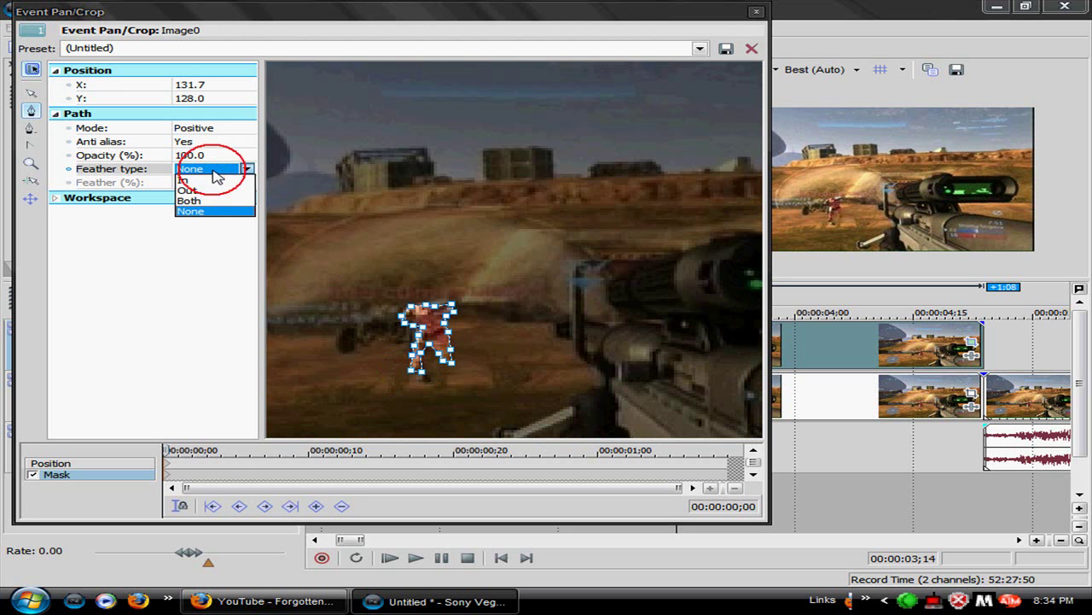
left_click(198, 192)
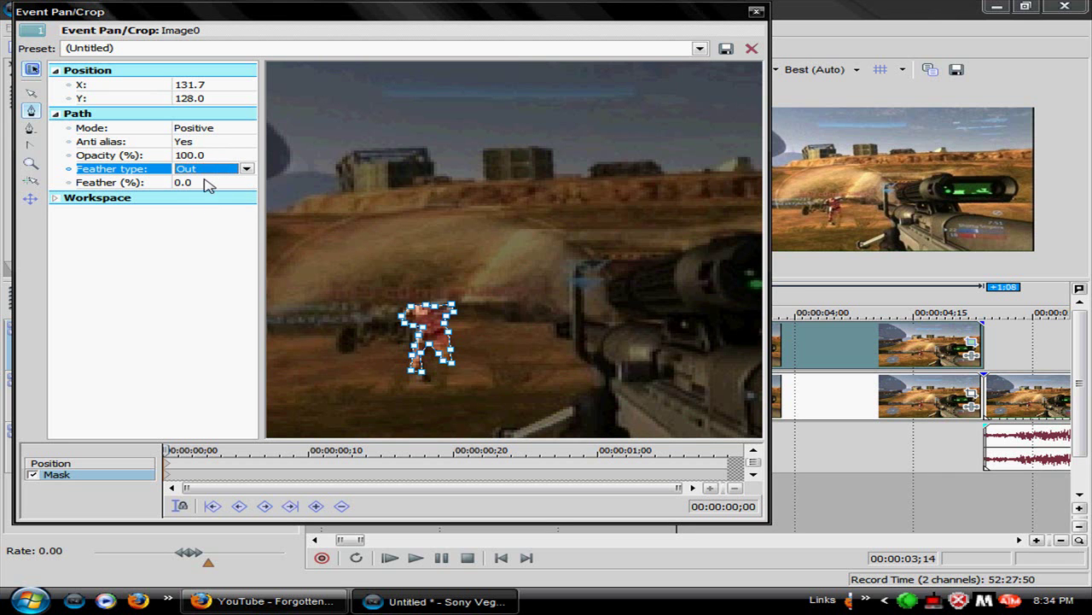
left_click(199, 179)
type("3")
key("Return")
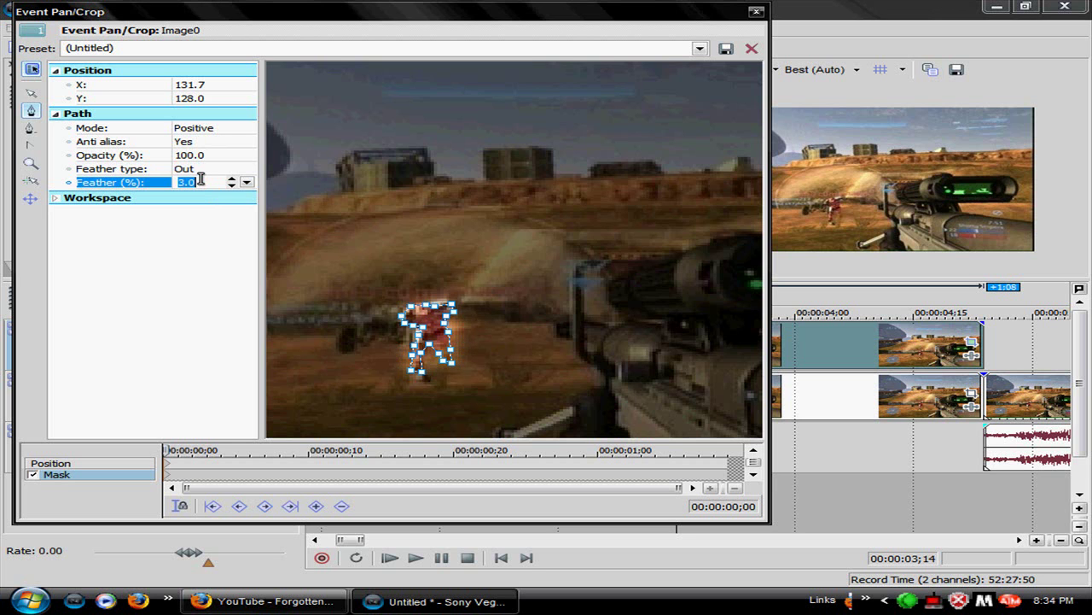
type("2")
key("Return")
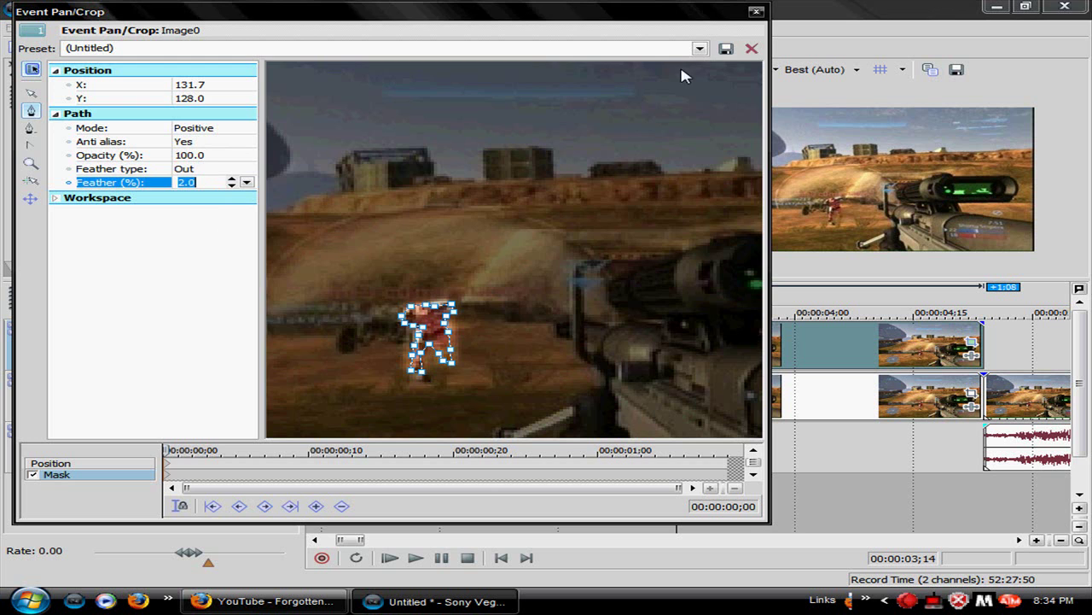
left_click(756, 11)
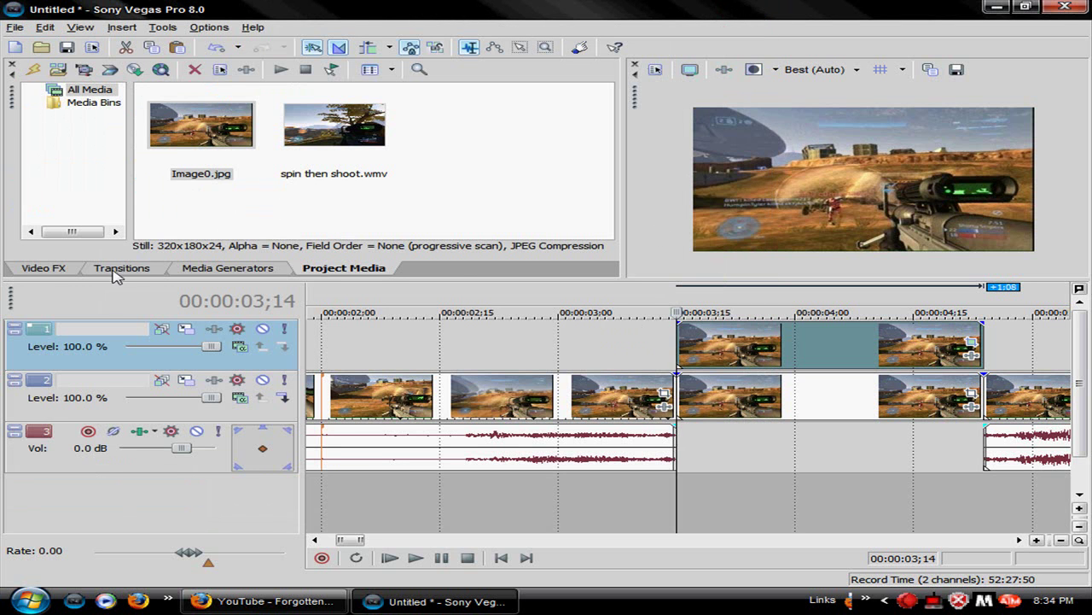
- Apply the Teal Color Balance preset (Red -0.5, Green 0.318, Blue 0.3635) to the masked freeze-frame
left_click(60, 269)
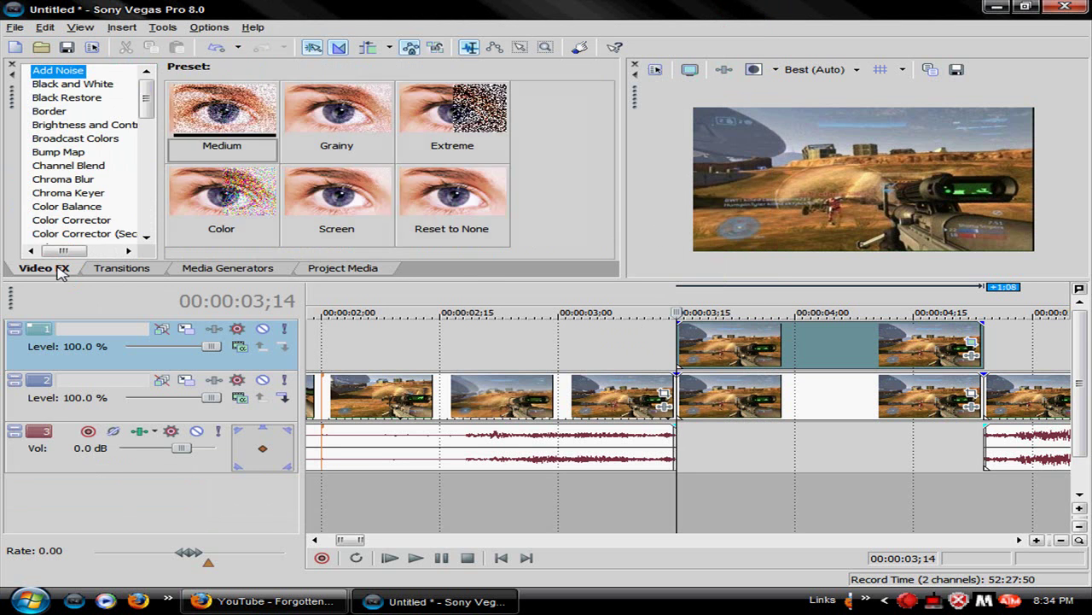
left_click(84, 208)
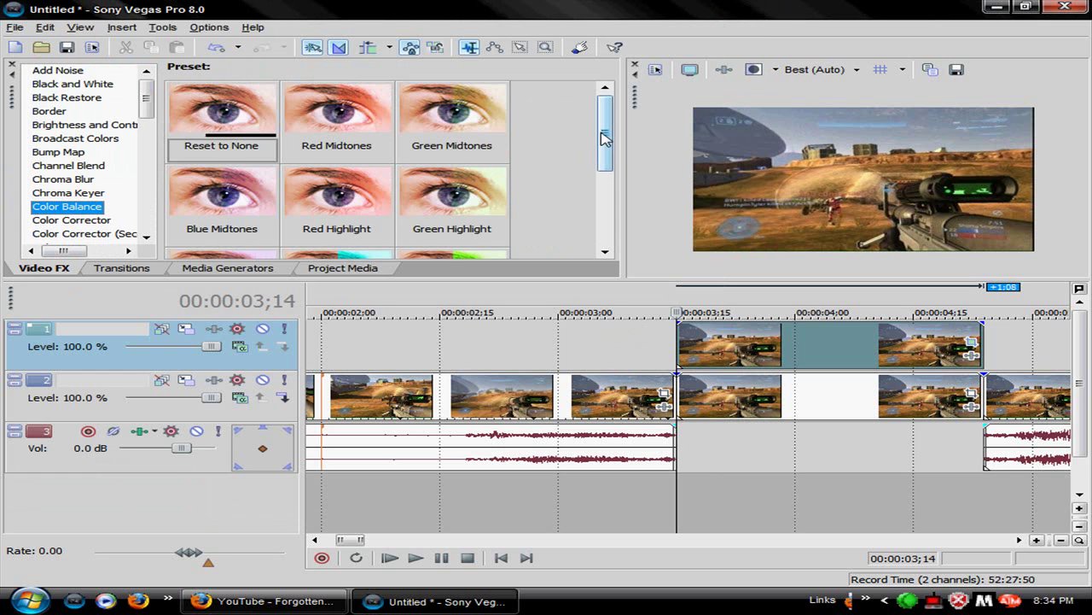
left_click_drag(600, 136, 616, 183)
left_click_drag(337, 197, 763, 343)
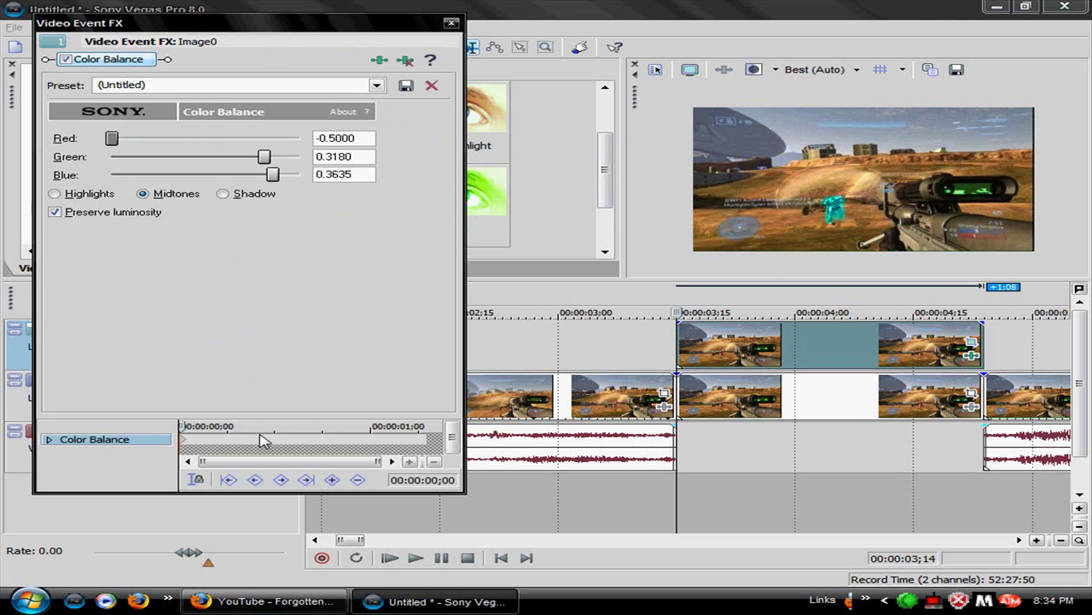
left_click(450, 24)
- Split the top-track freeze-frame at 03;17 and cut out pieces to leave gaps through 03;26
scroll(784, 386, "up", 4)
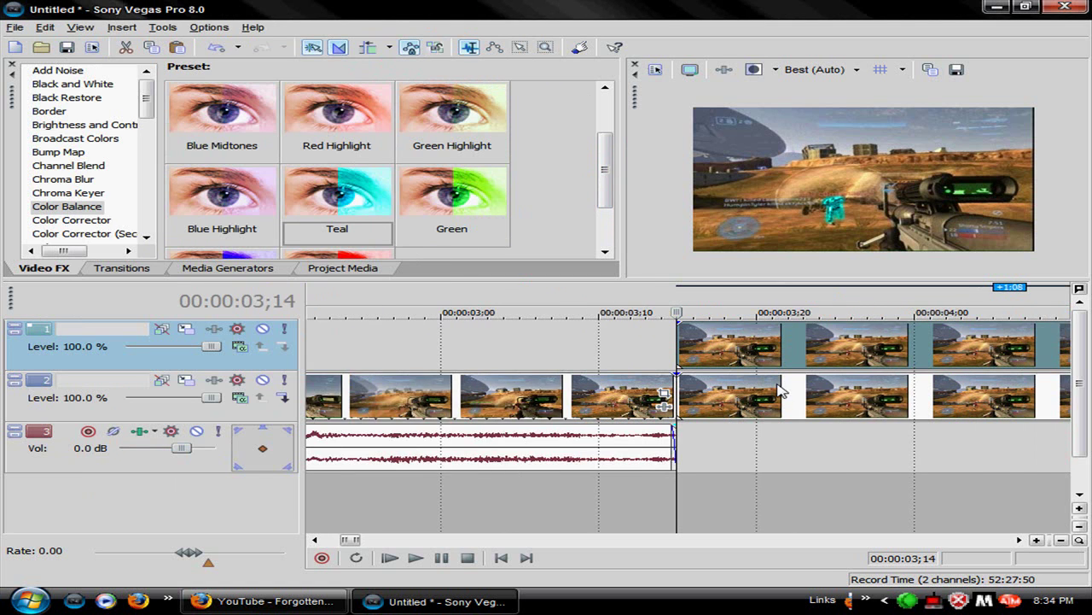
key("Right")
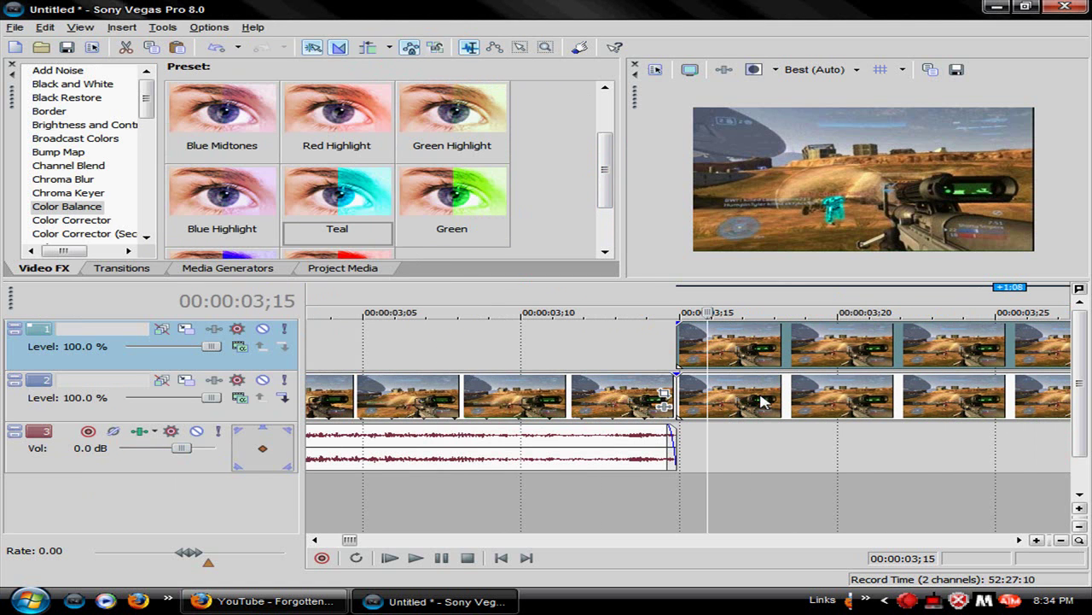
key("Right")
key("Right")
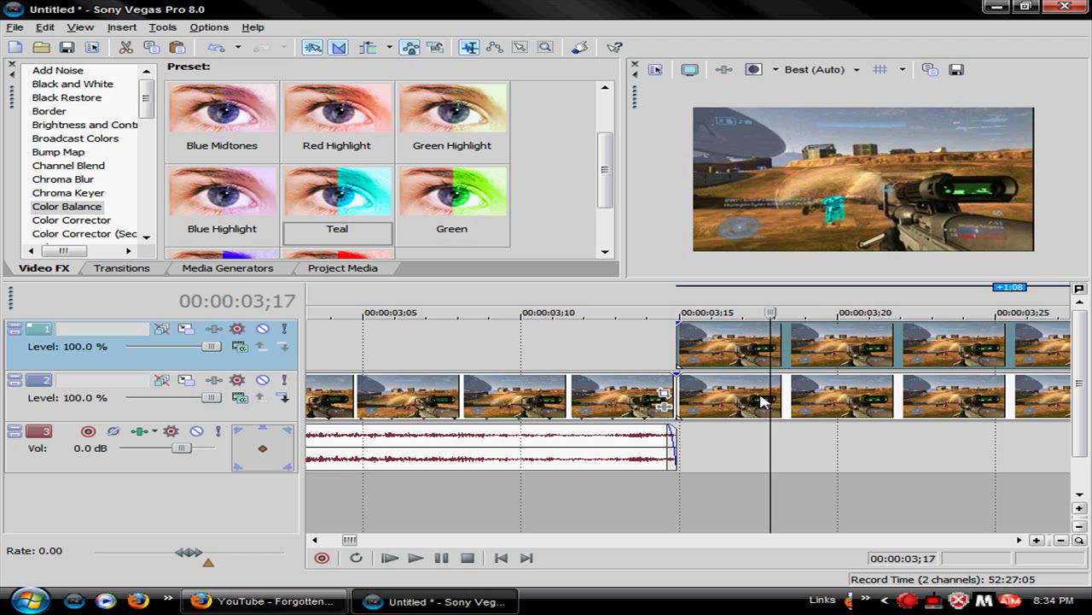
key("s")
key("Right")
key("Right")
key("Right")
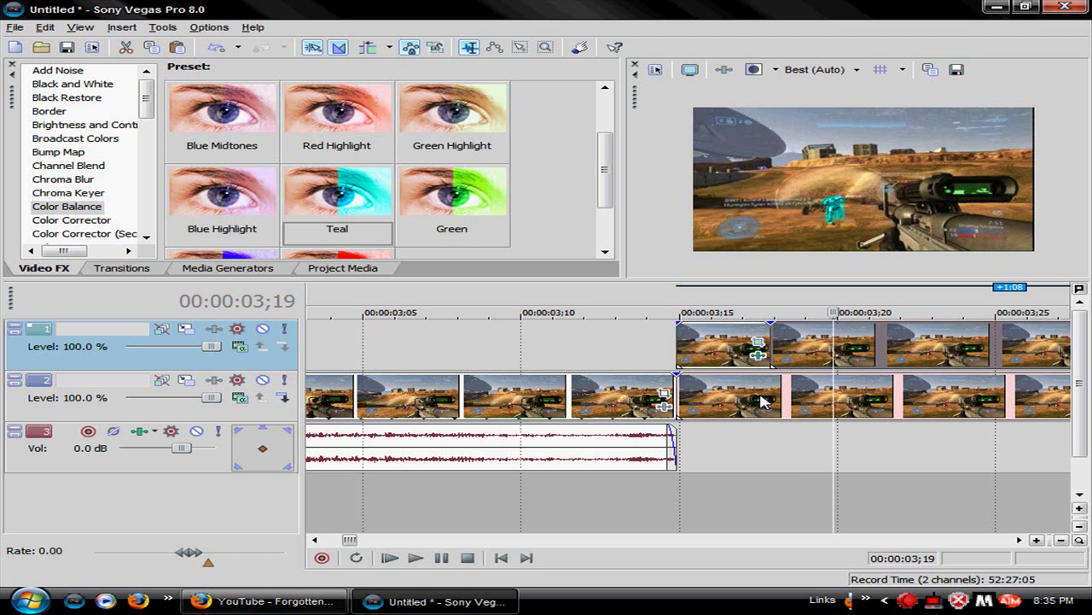
right_click(822, 357)
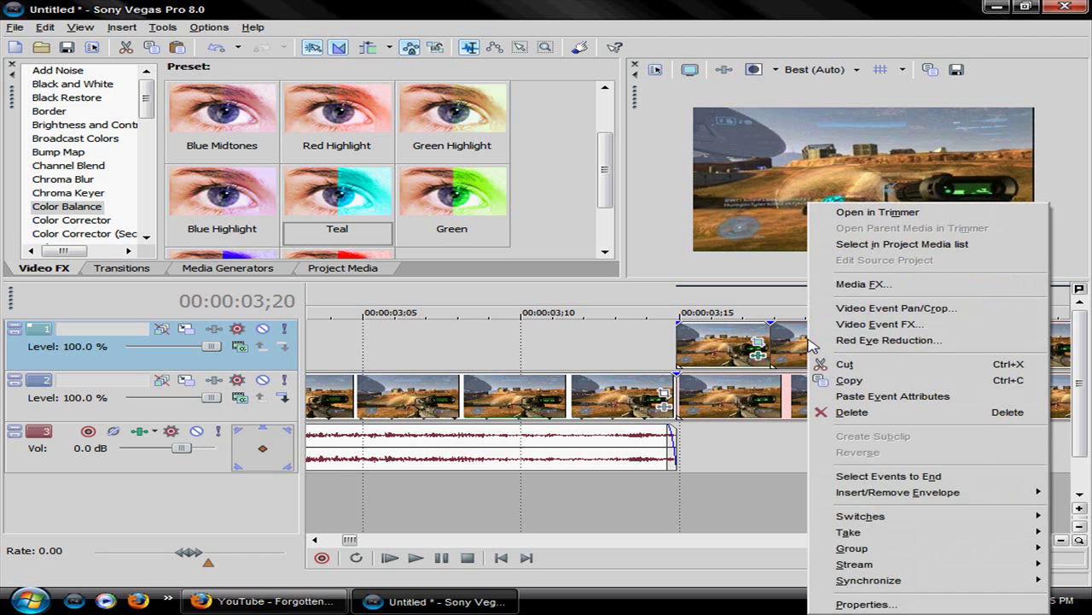
left_click(842, 364)
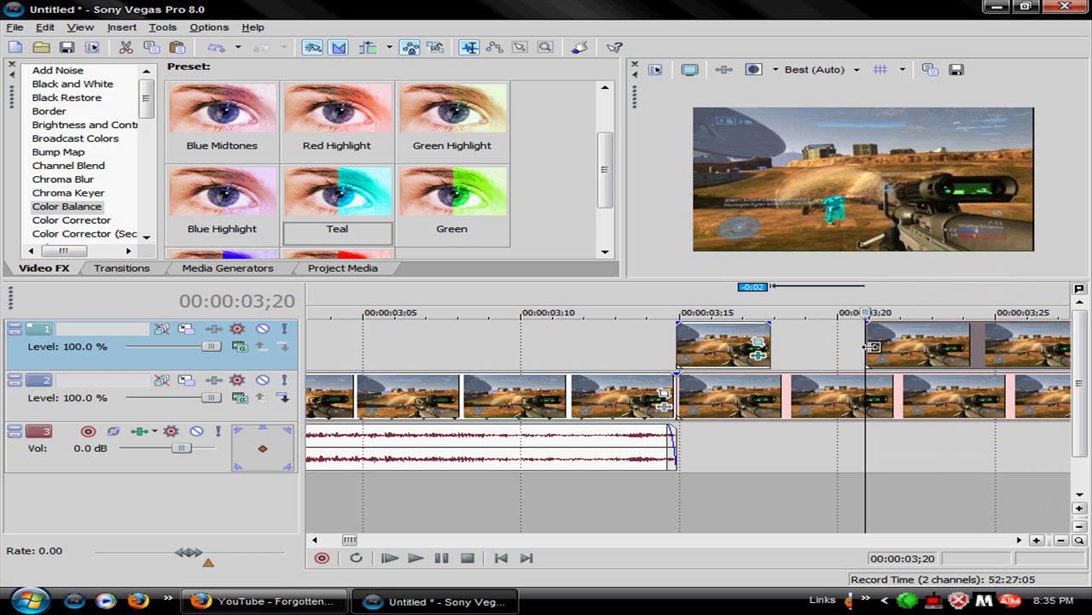
key("Right")
key("Right")
key("ctrl+v")
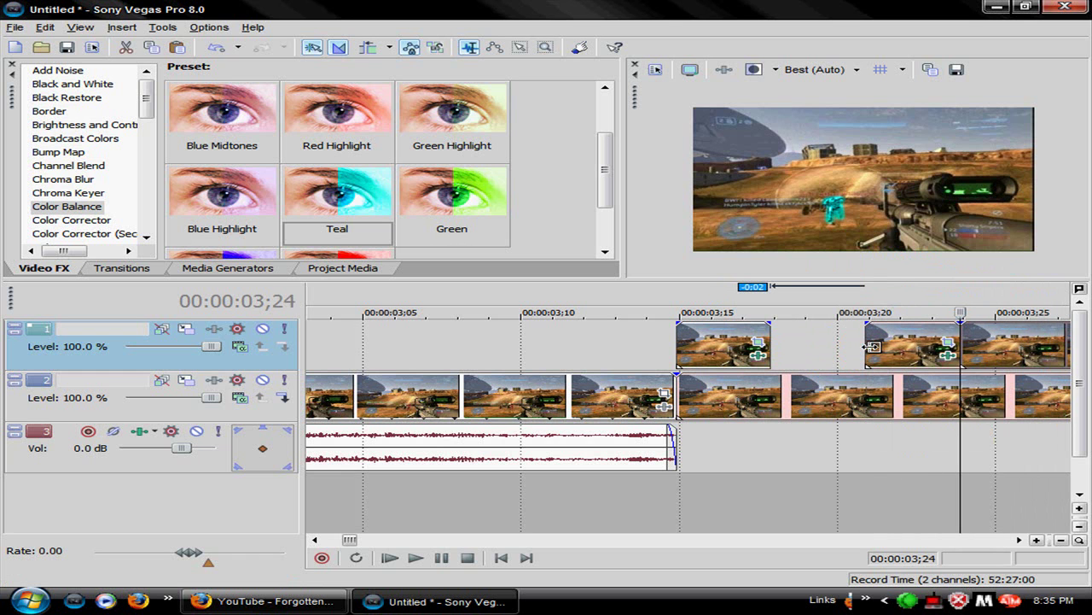
key("Right")
key("Right")
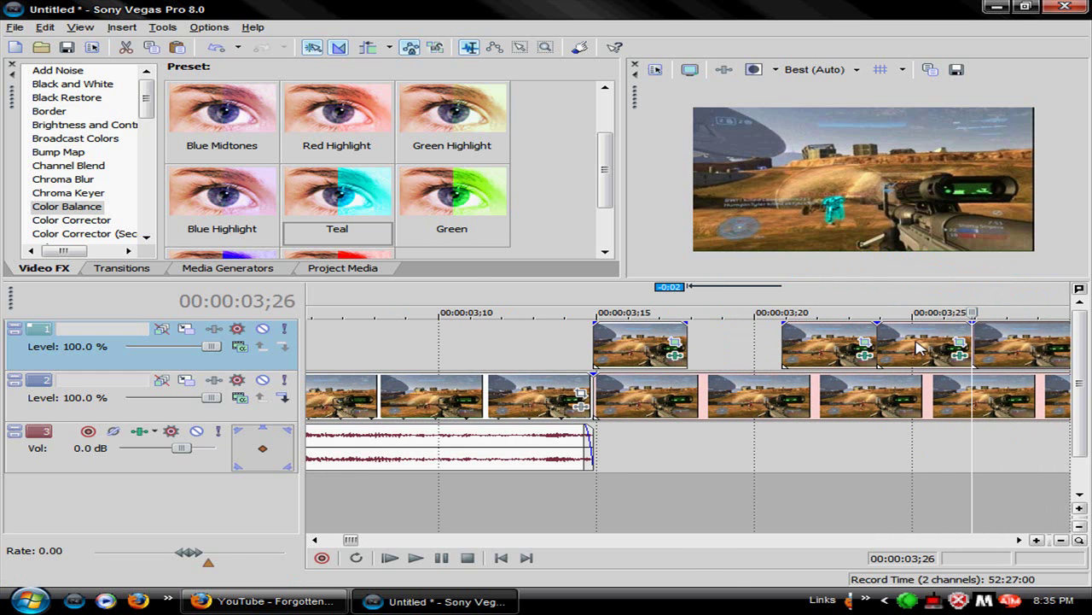
right_click(913, 350)
left_click(837, 365)
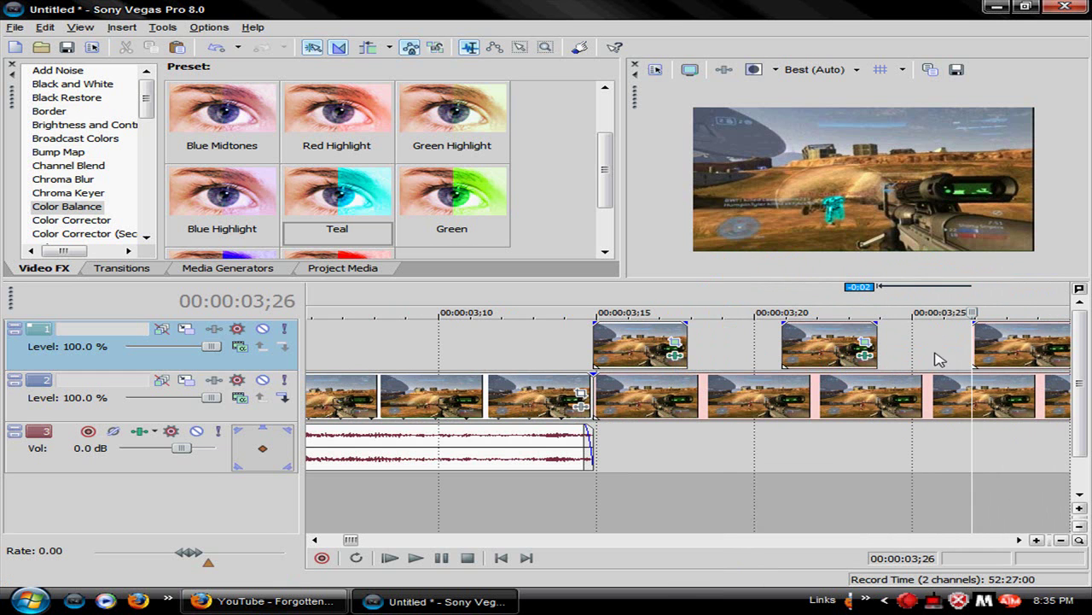
- Cut further short pieces from the top track between 04;00 and 04;14, undoing and redoing one edit
key("Right")
key("Right")
key("Right")
key("Right")
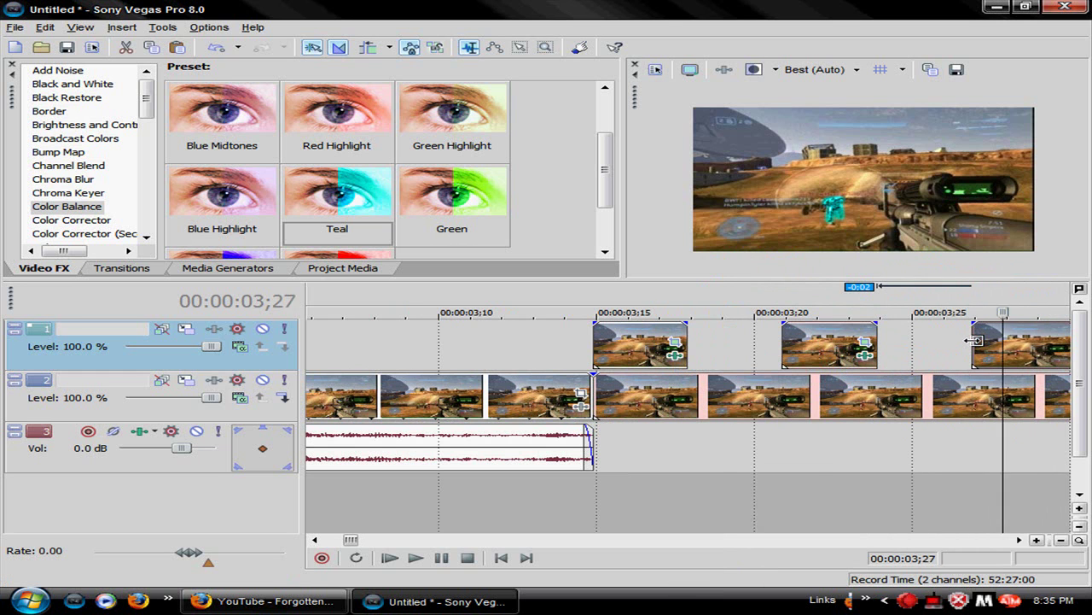
key("Right")
key("Right")
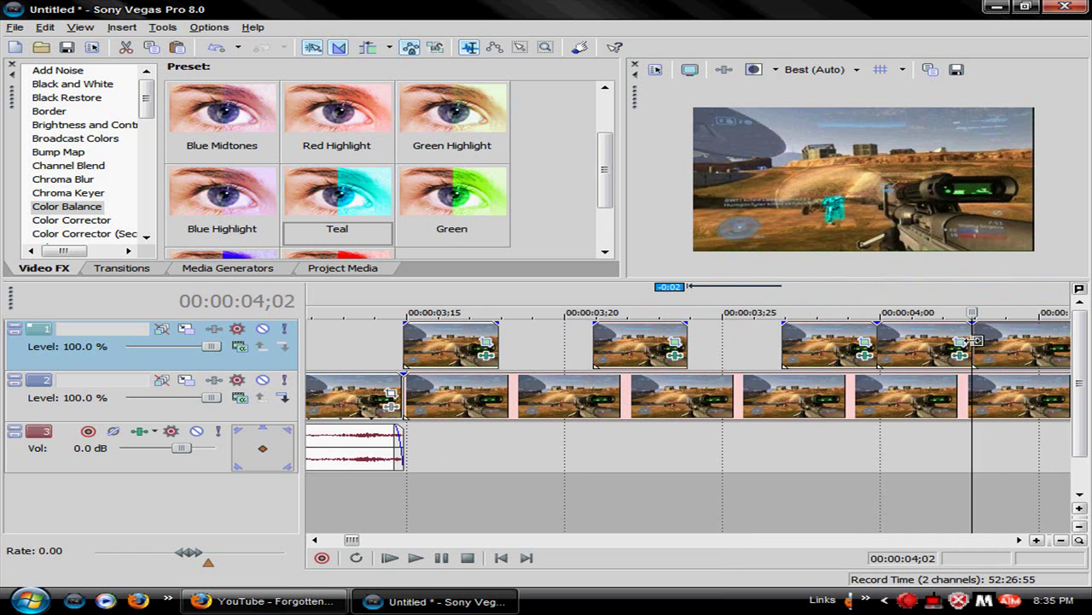
right_click(920, 343)
left_click(917, 361)
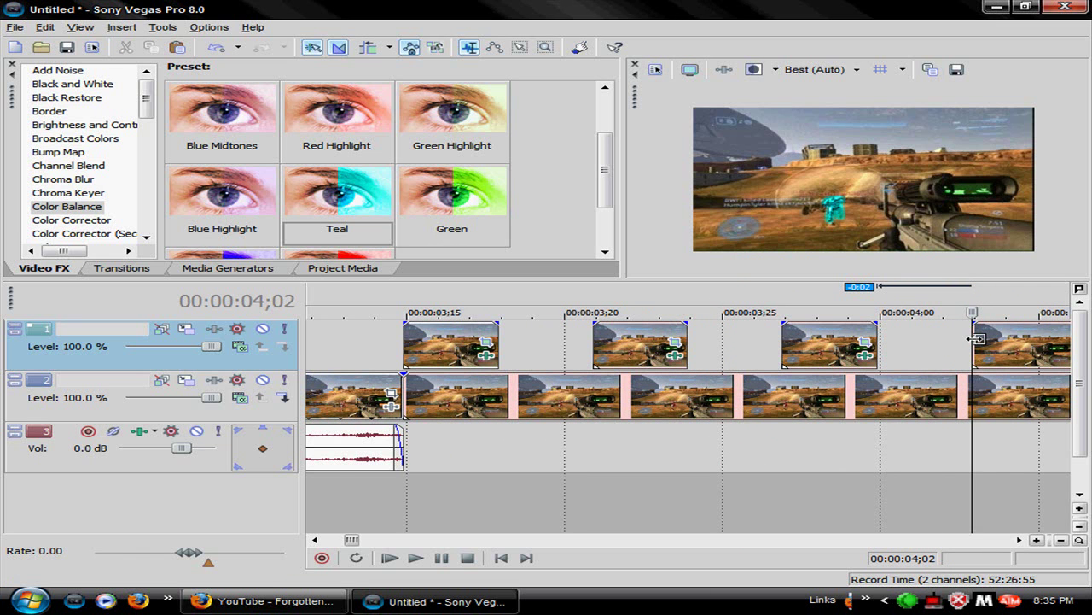
key("Right")
key("Right")
key("Right")
key("Right")
key("Right")
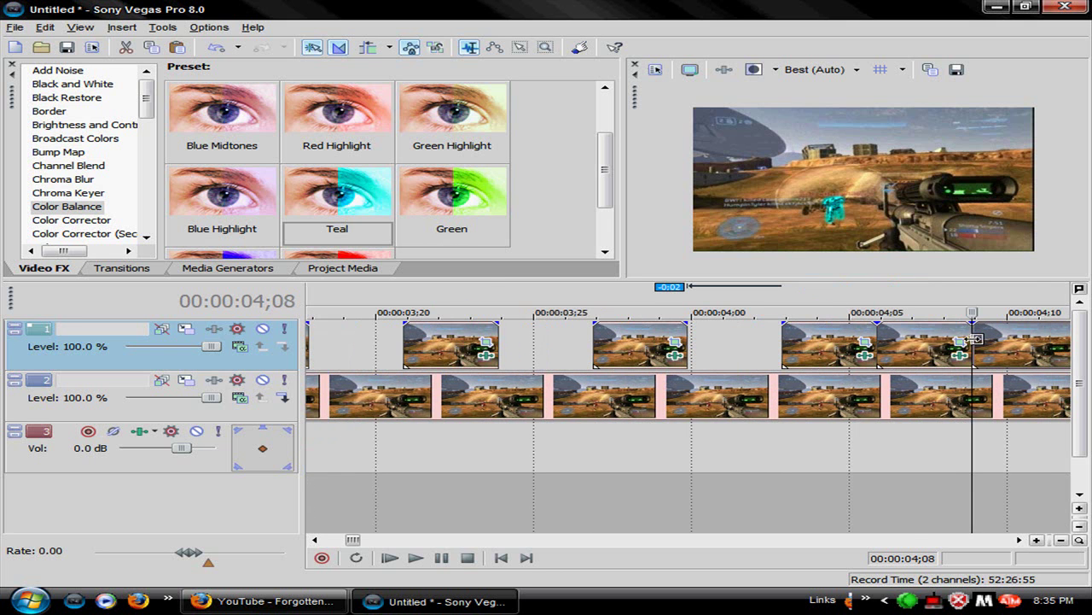
right_click(949, 346)
left_click(879, 364)
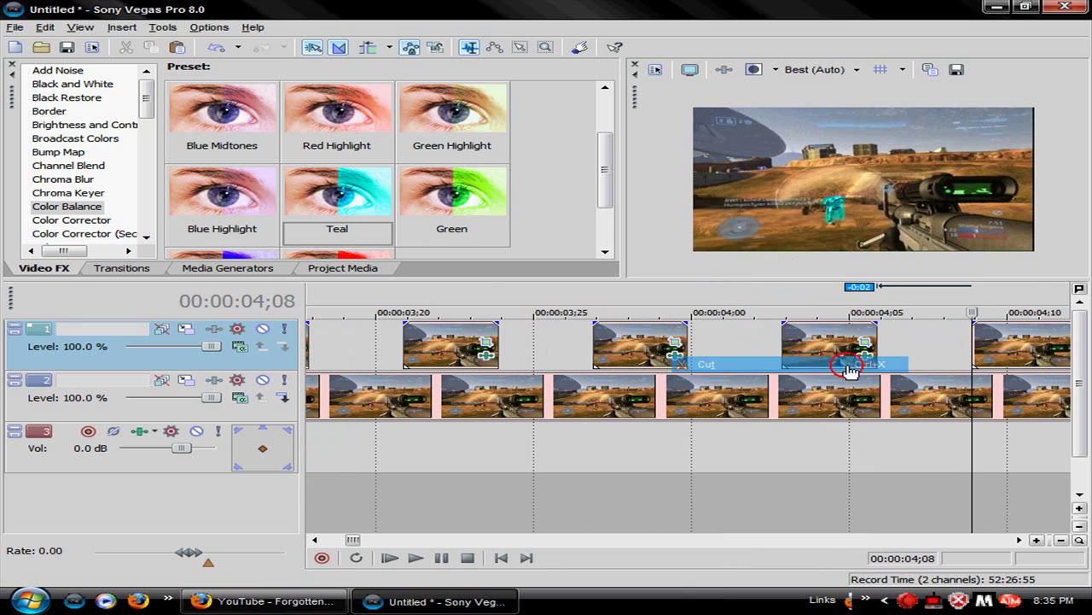
key("Right")
key("Right")
key("Right")
key("Right")
key("Right")
key("Right")
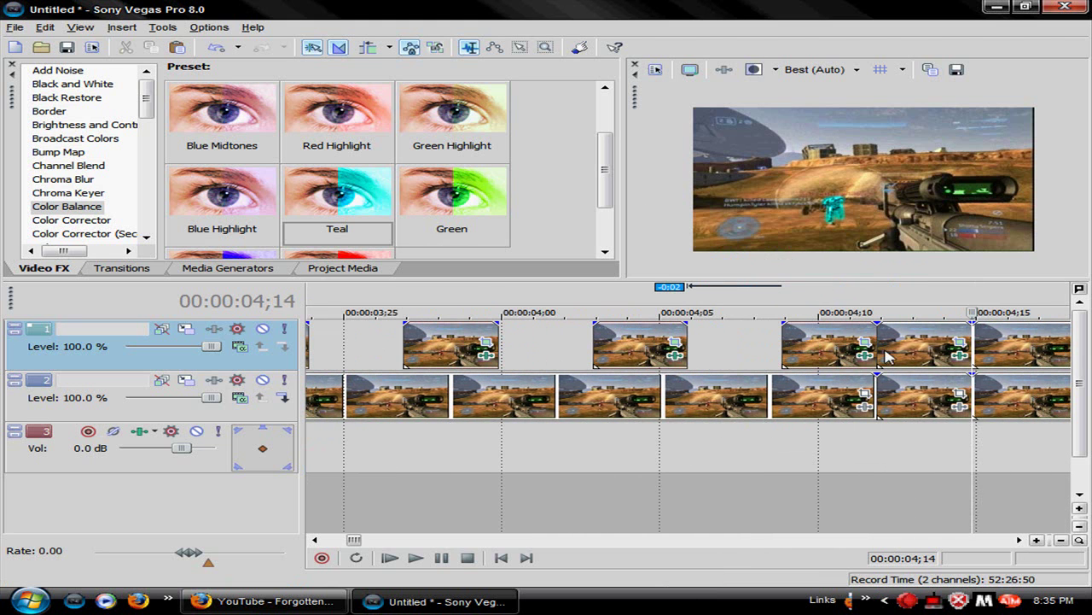
left_click(216, 47)
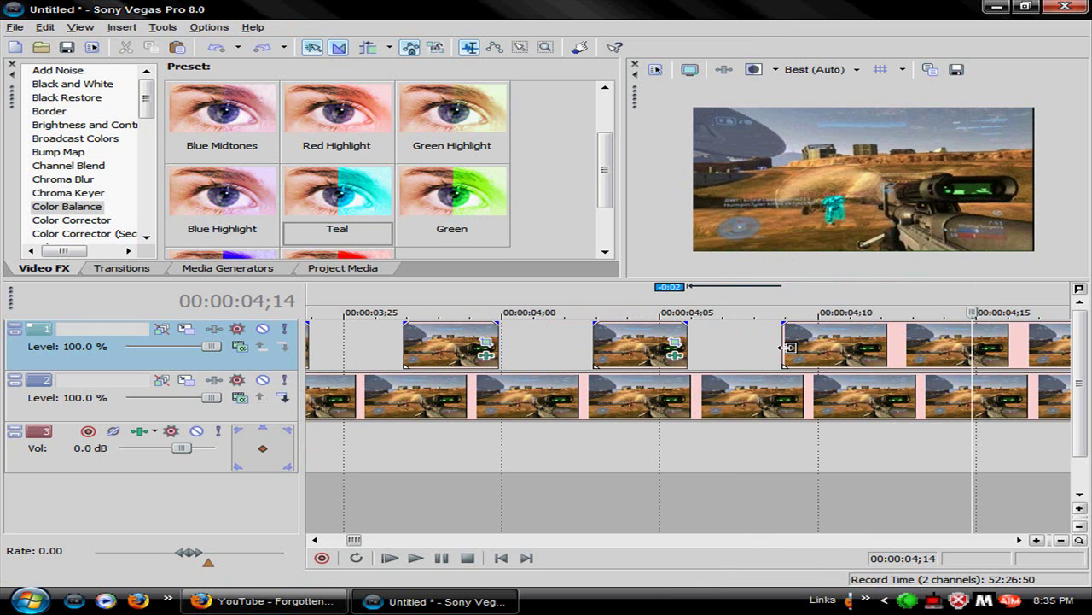
key("ctrl+y")
key("Right")
key("Right")
key("Right")
key("Right")
key("Right")
key("Right")
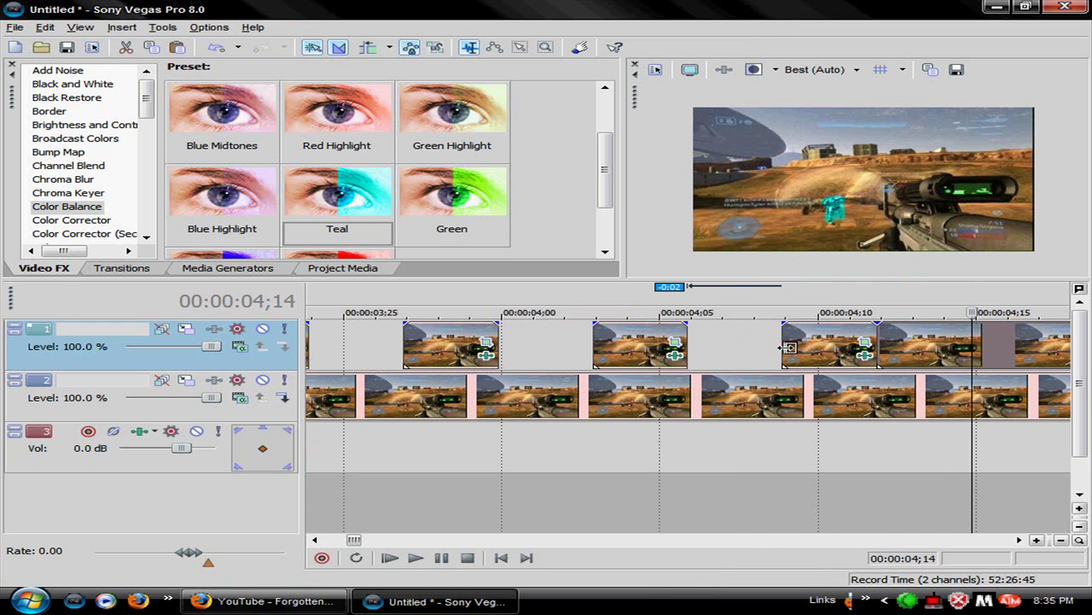
- Copy a top-track event, paste copies into the remaining gap, and cut the extra event
right_click(910, 345)
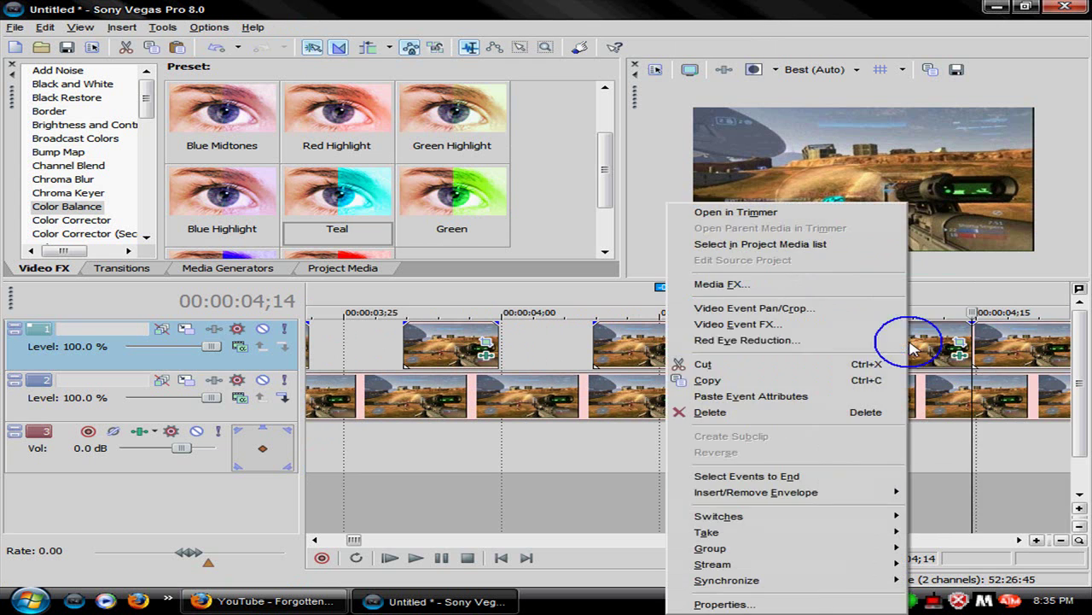
left_click(751, 380)
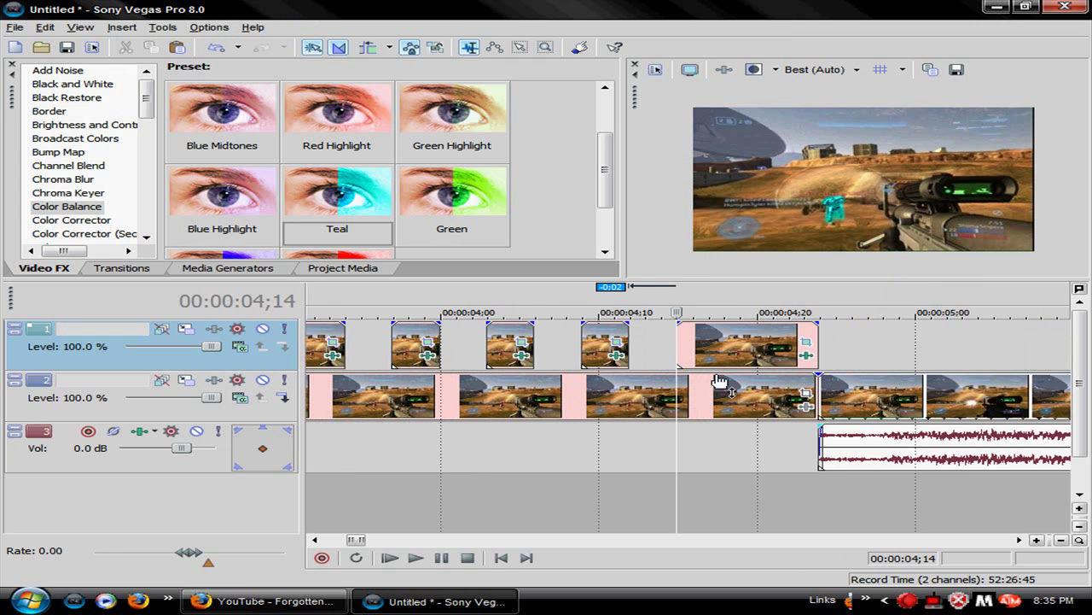
left_click(679, 341)
scroll(677, 339, "up", 3)
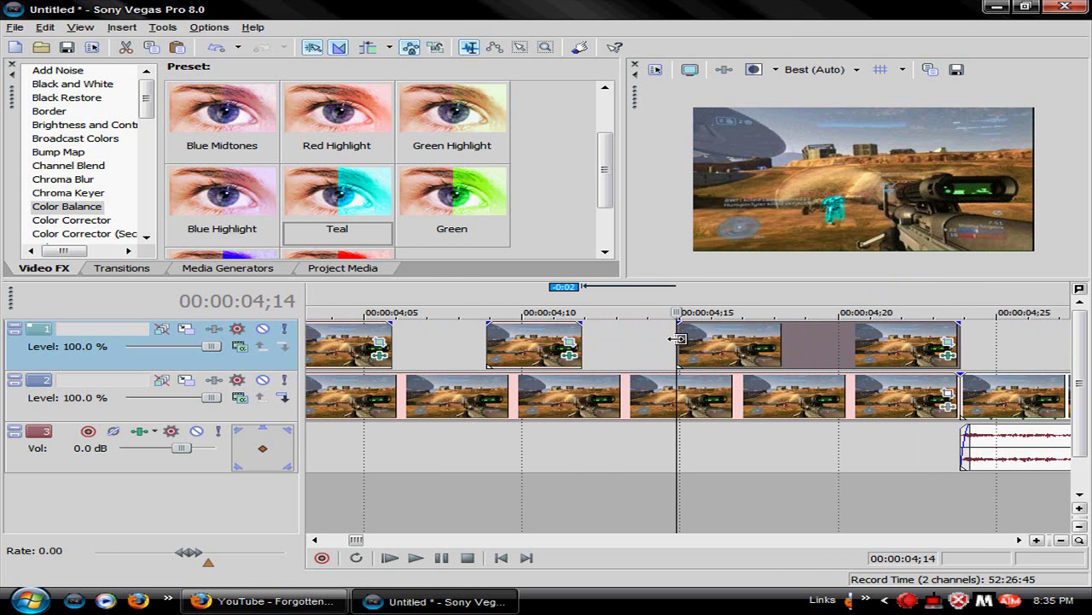
key("ctrl+v")
key("ctrl+v")
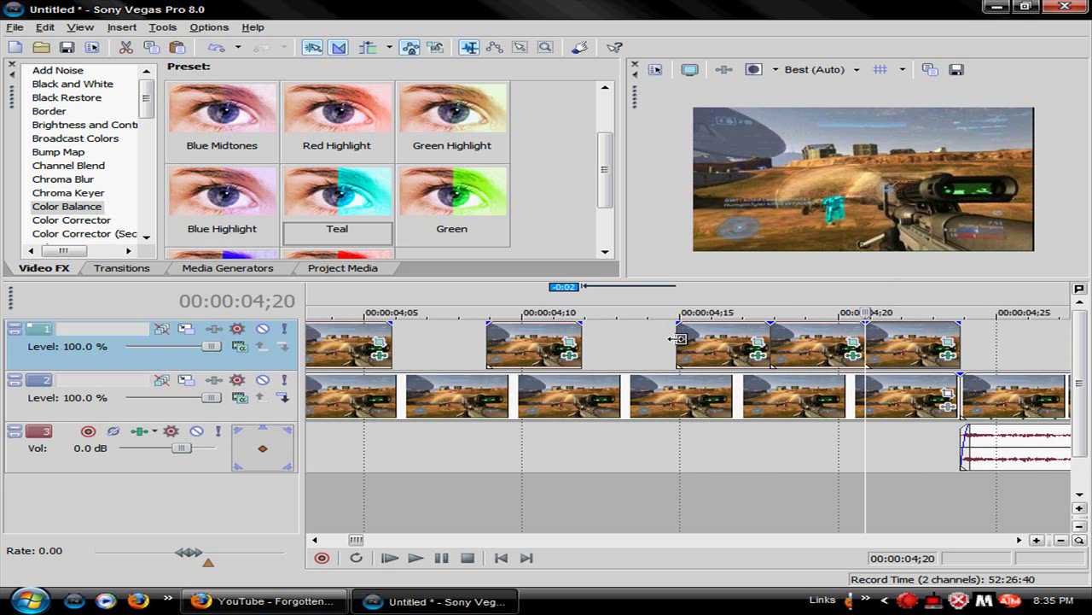
right_click(799, 340)
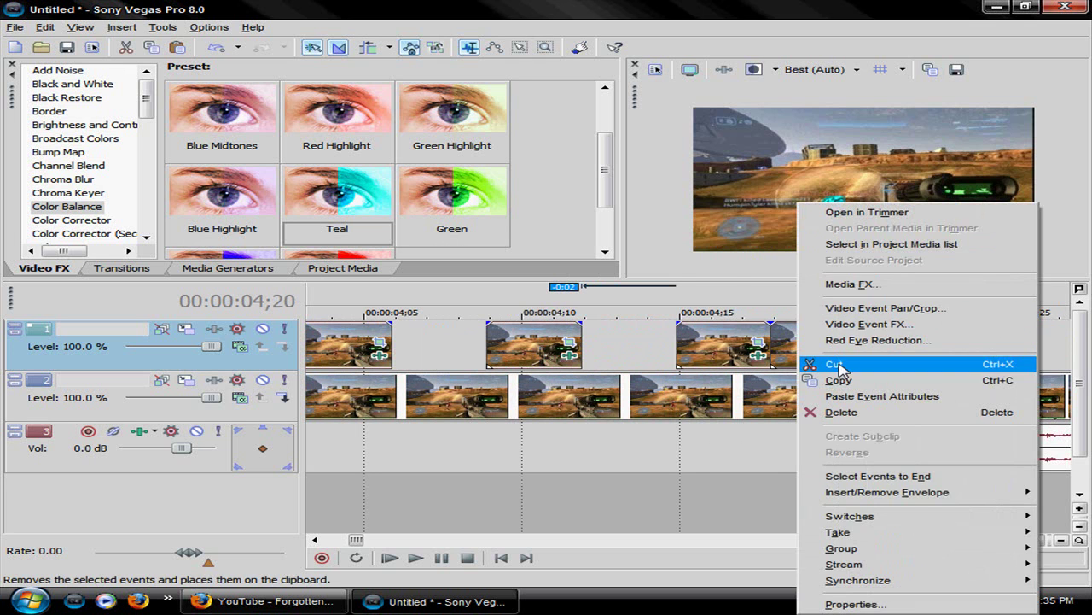
left_click(834, 364)
scroll(533, 512, "down", 3)
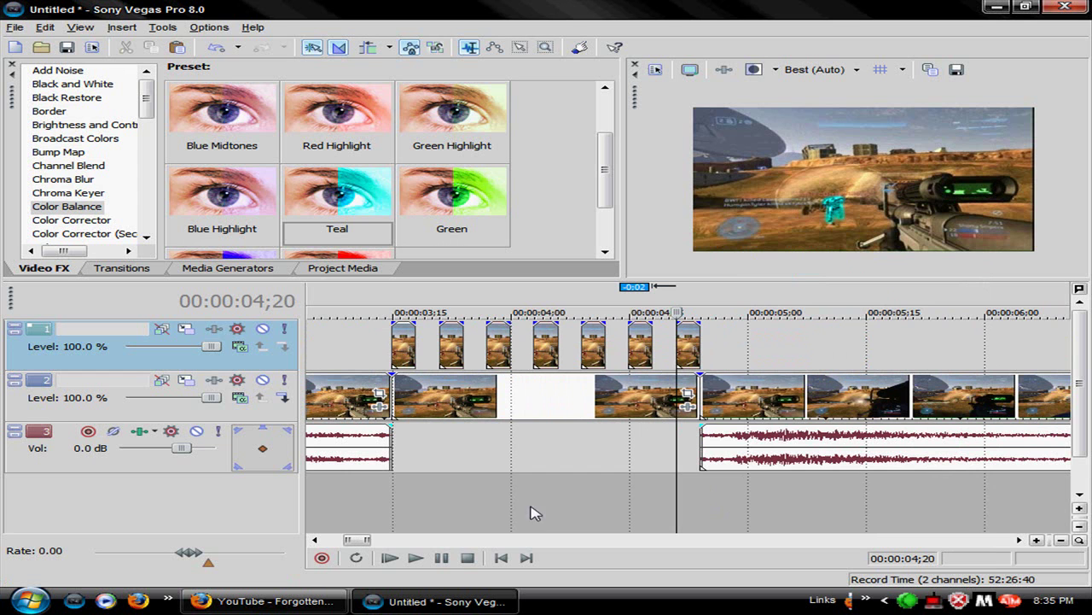
- Play back the flashing section from 03;14
left_click(401, 488)
left_click(394, 495)
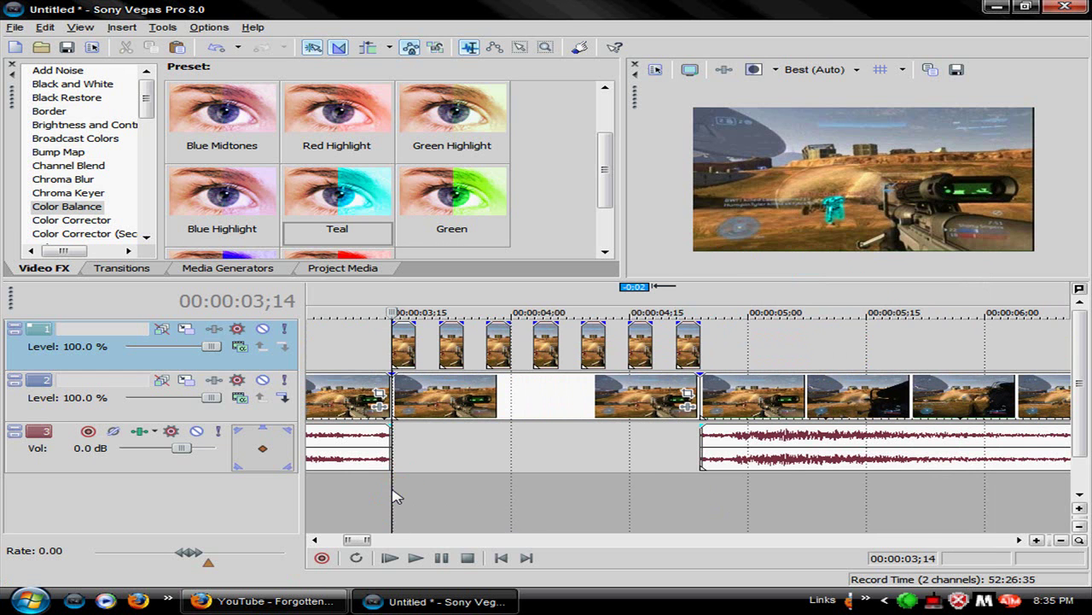
key("space")
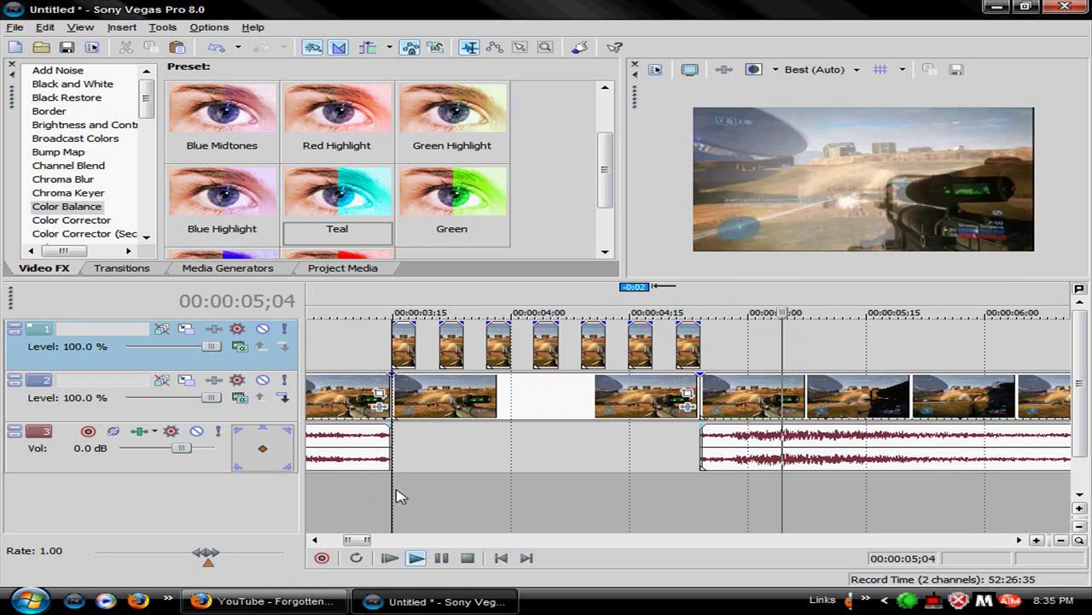
left_click(466, 557)
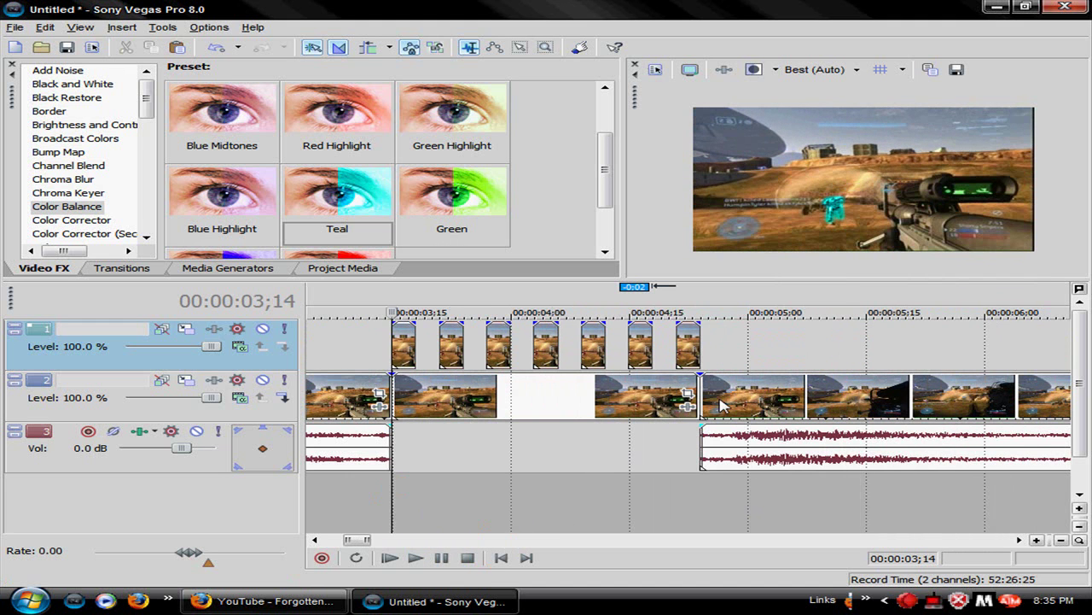
- Slide the later clip and its audio left to overlap the freeze-frame in a crossfade
scroll(782, 391, "left", 3)
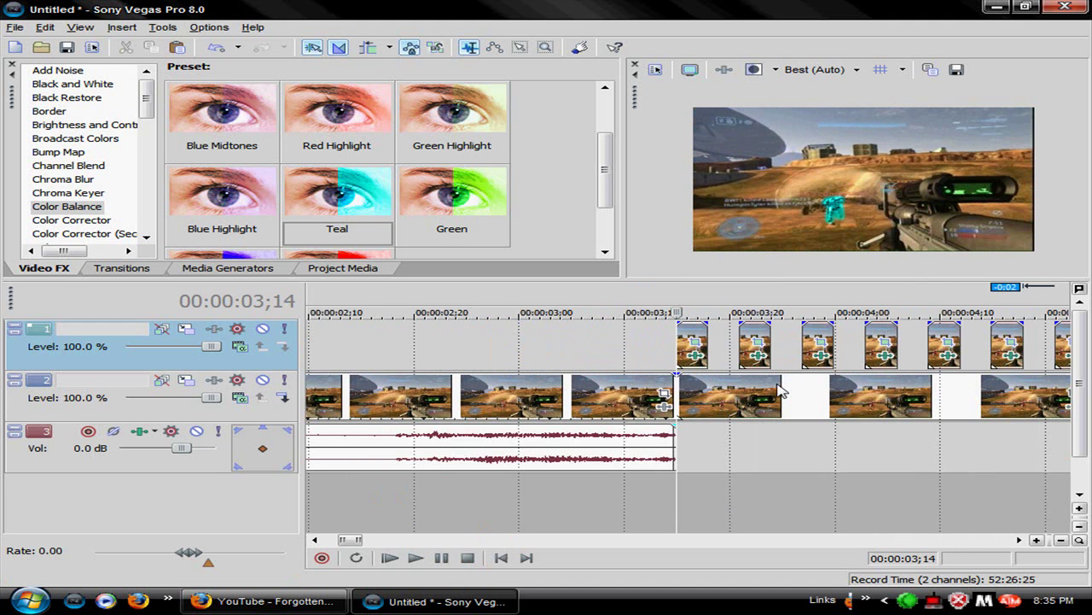
left_click(987, 500)
scroll(987, 501, "up", 3)
left_click(793, 386)
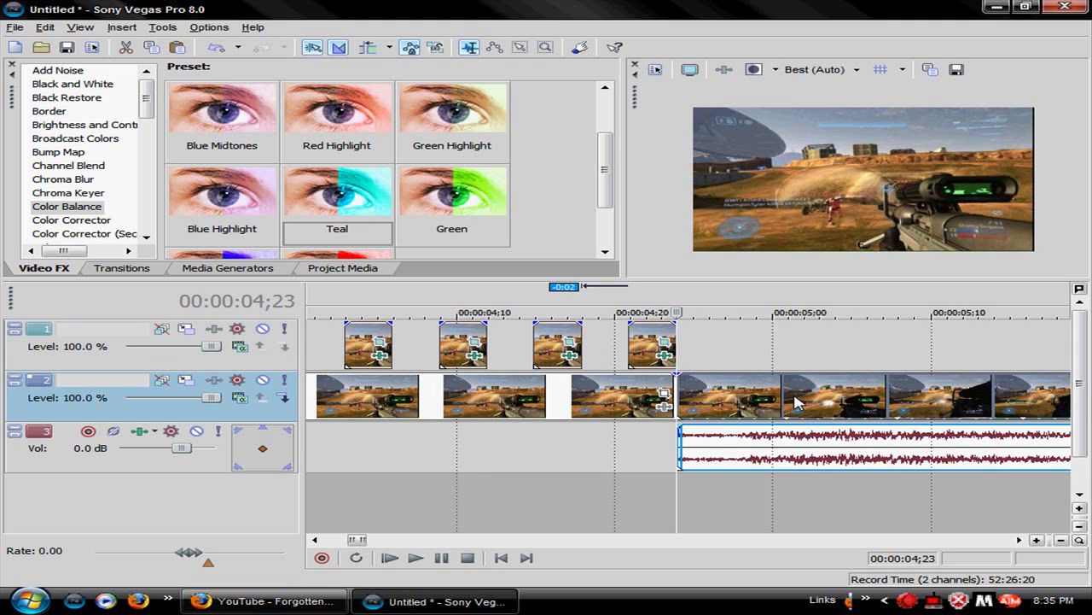
left_click_drag(795, 403, 792, 404)
scroll(791, 404, "up", 6)
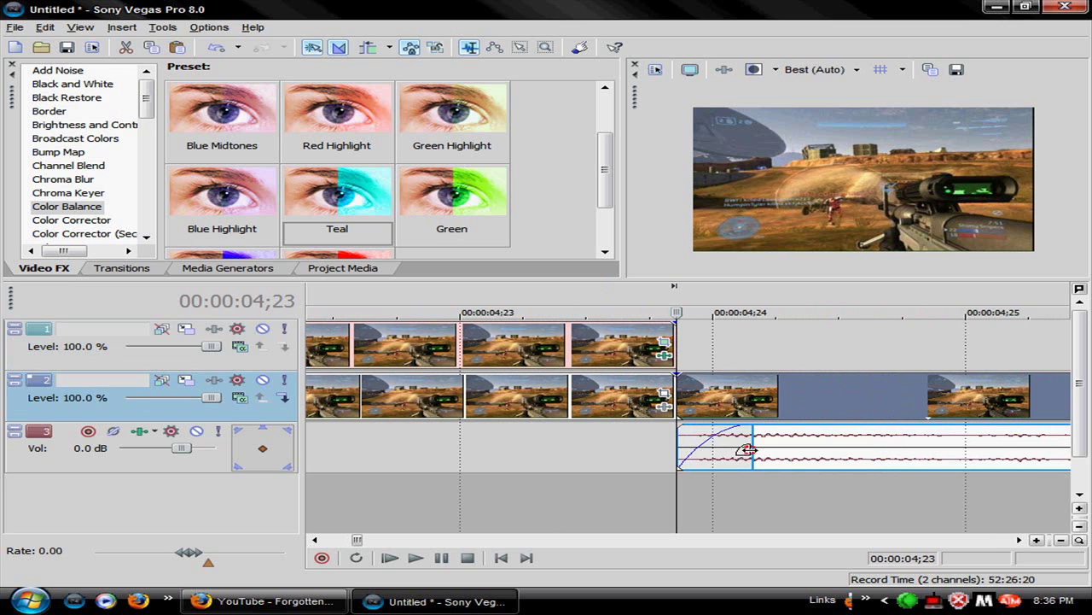
left_click_drag(747, 449, 683, 448)
left_click(785, 400)
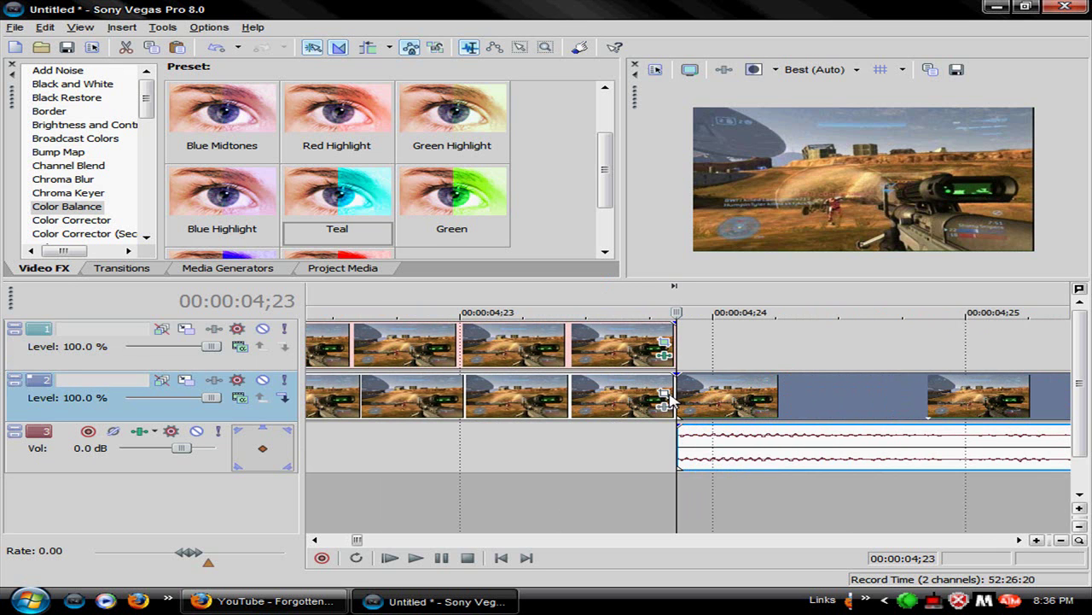
left_click_drag(673, 401, 651, 399)
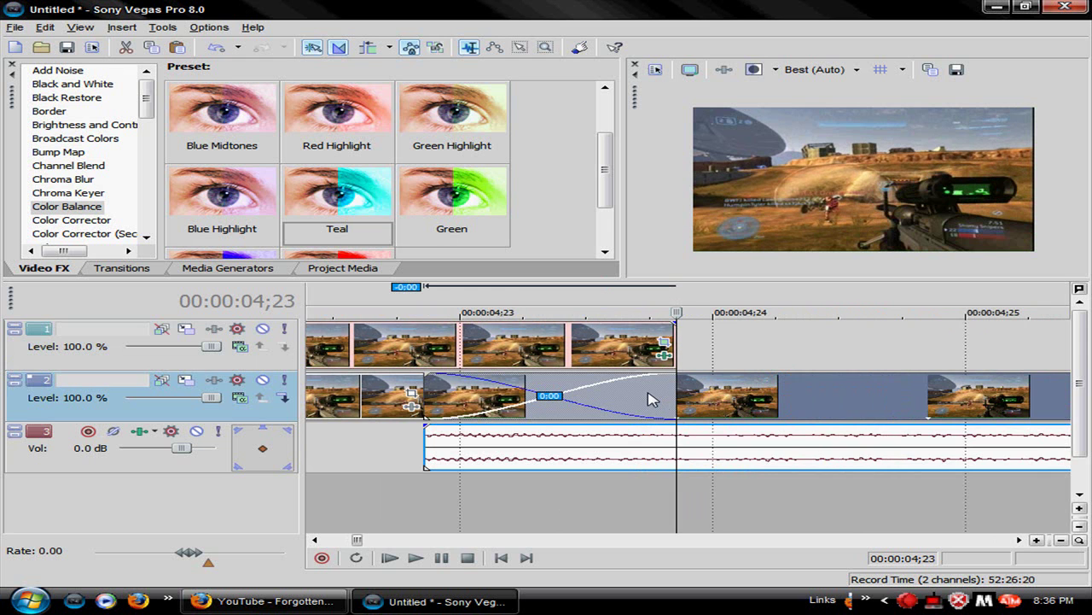
scroll(650, 399, "down", 5)
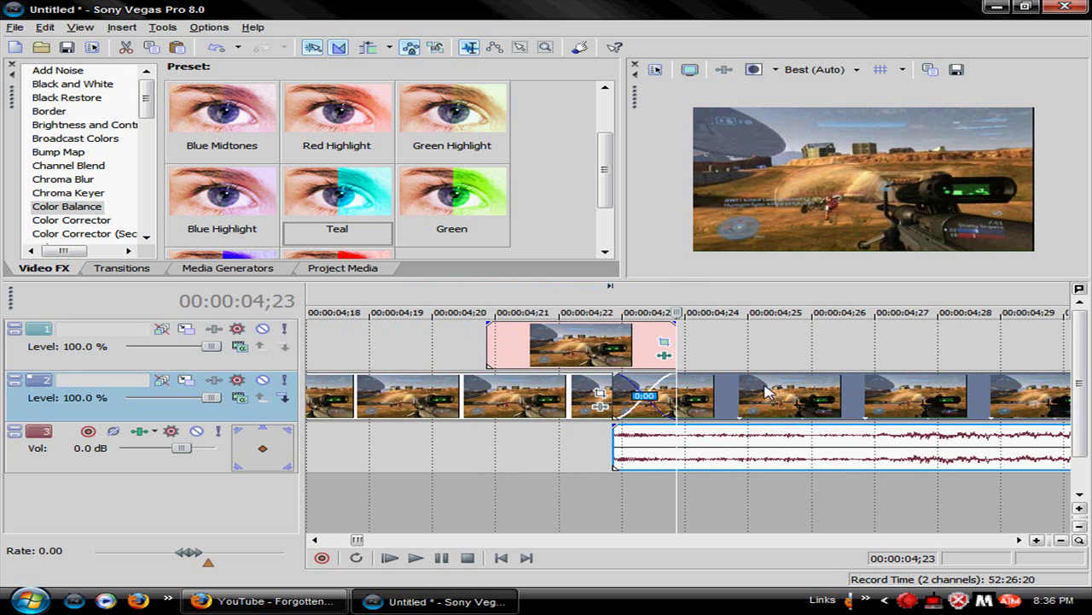
left_click_drag(766, 392, 754, 391)
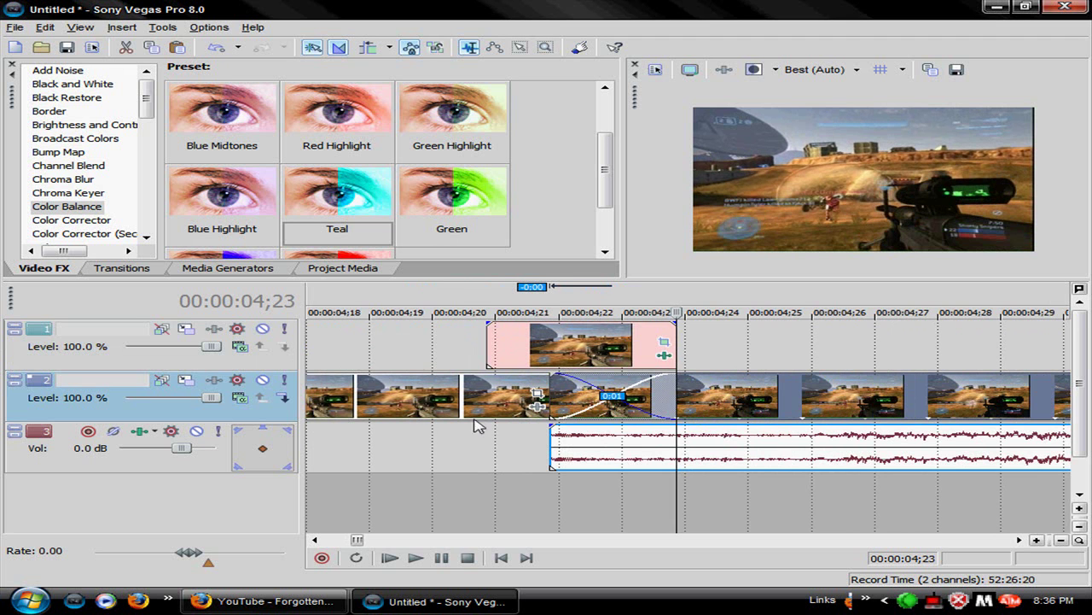
- Play the crossfade back from 04;19 to check the transition
left_click(427, 469)
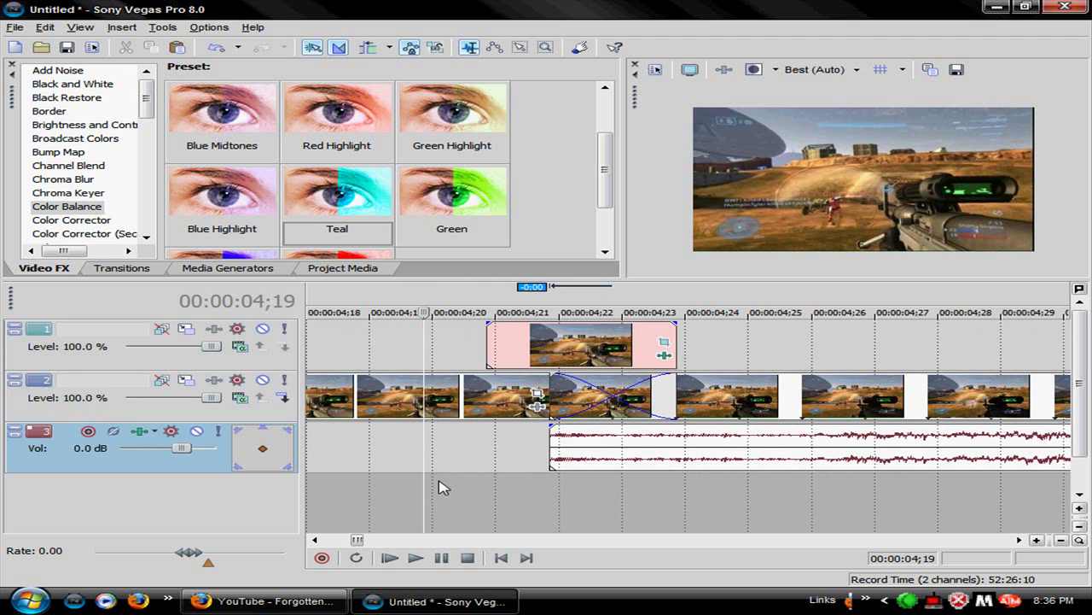
left_click(416, 557)
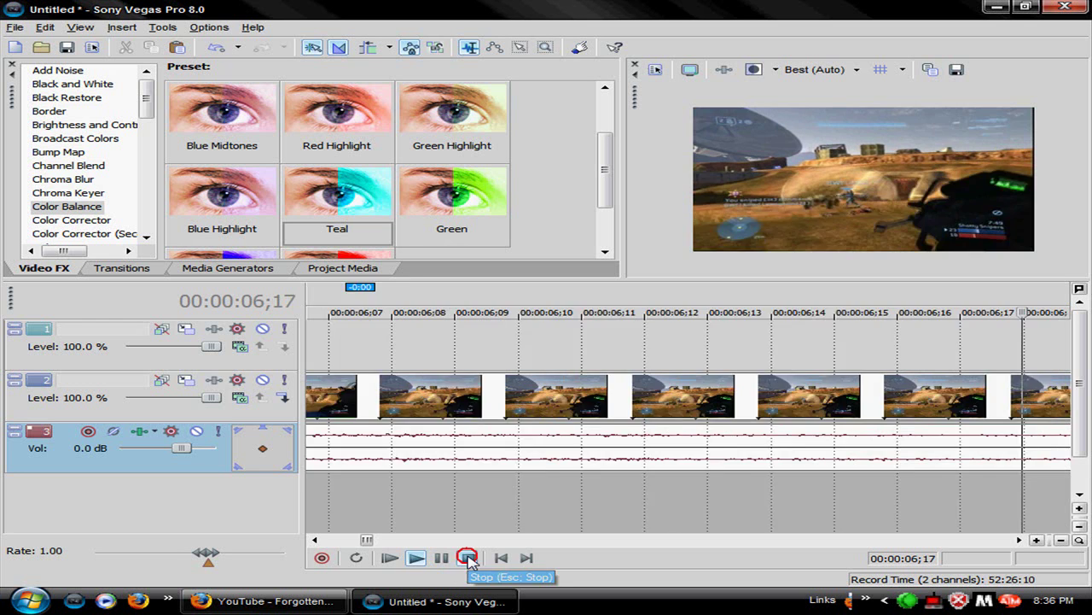
left_click(468, 558)
scroll(470, 501, "down", 5)
left_click(416, 558)
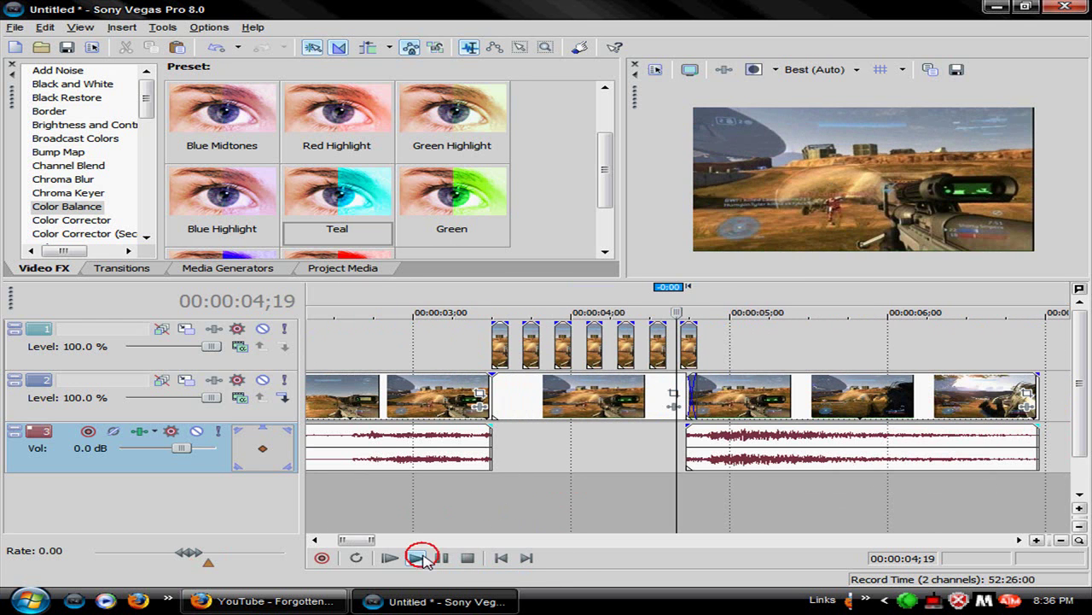
left_click(468, 557)
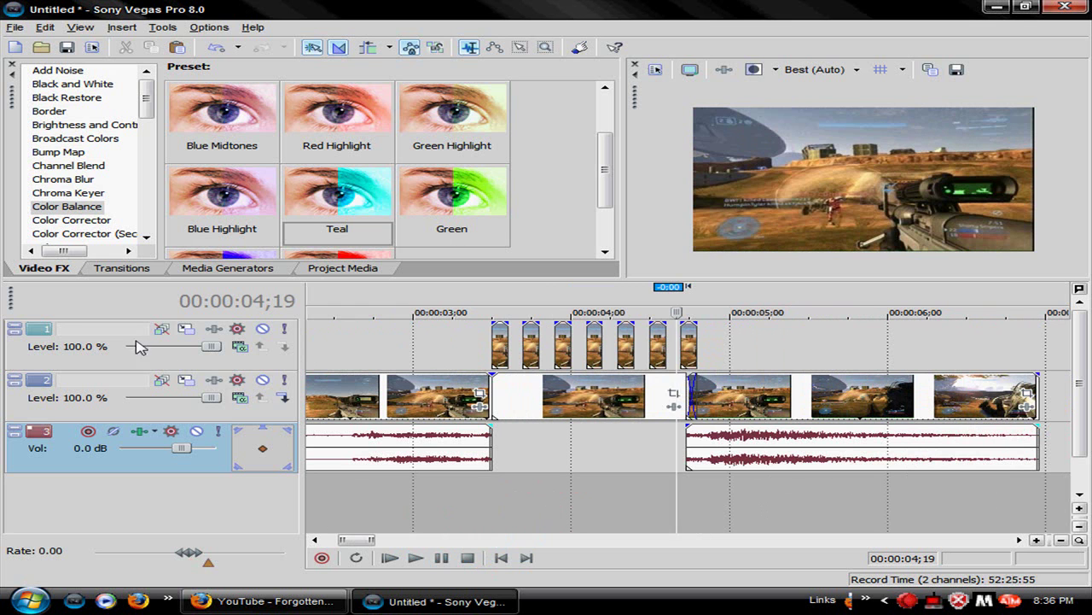
left_click(107, 349)
- Add an empty top video track, park the playhead at 03;14, and show the Text generator presets
right_click(139, 354)
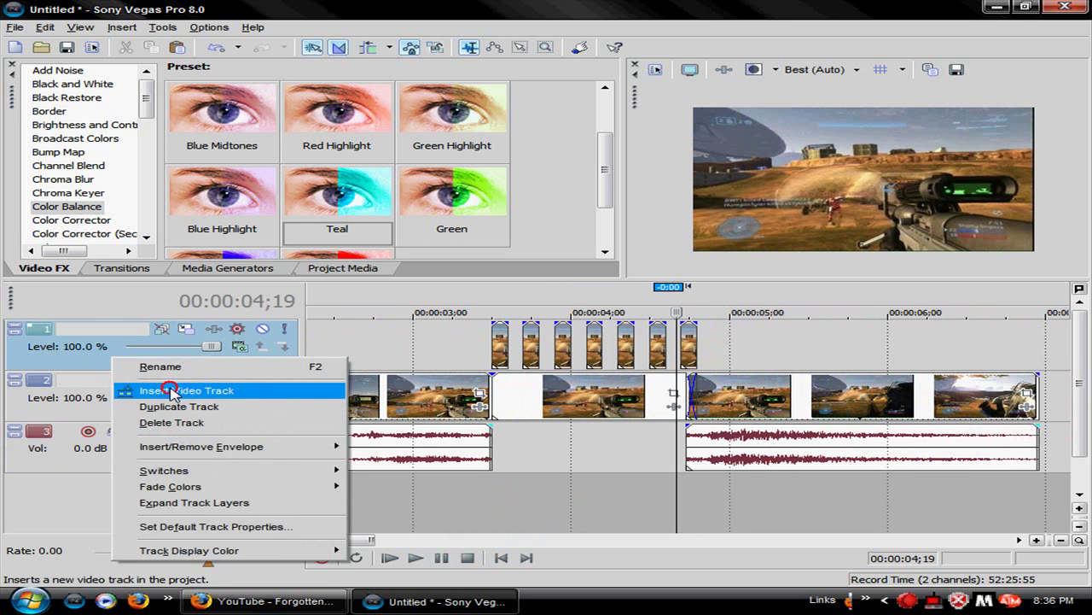
left_click(174, 389)
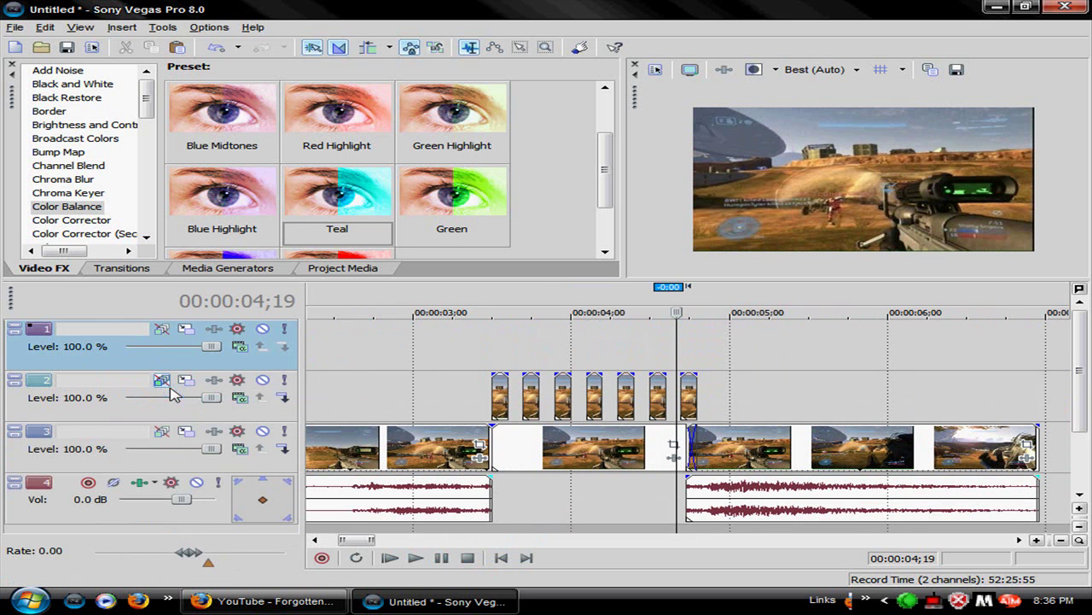
left_click(492, 352)
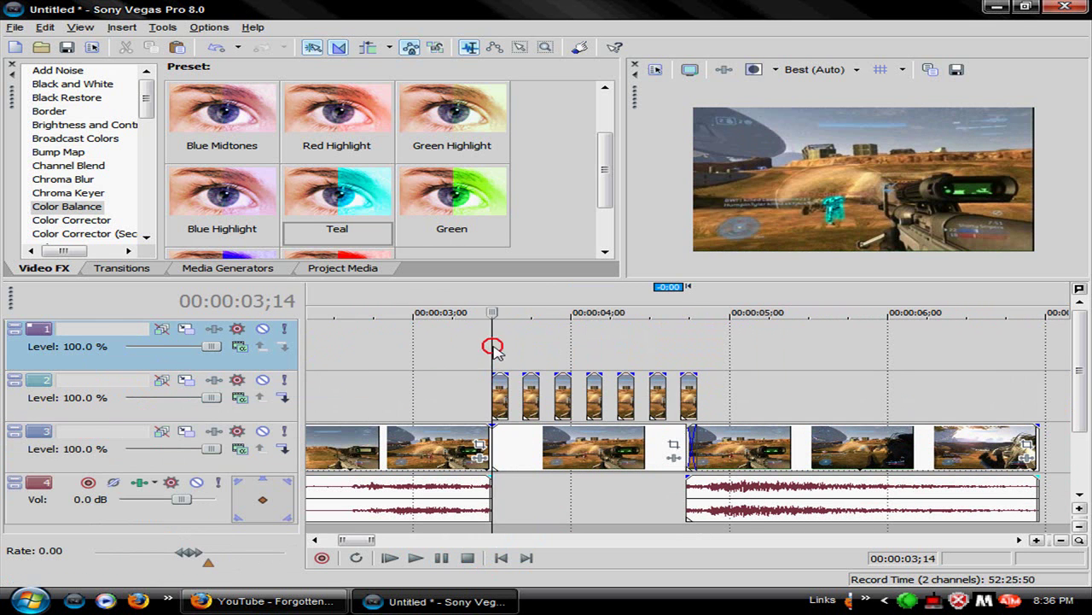
left_click(256, 270)
left_click(47, 168)
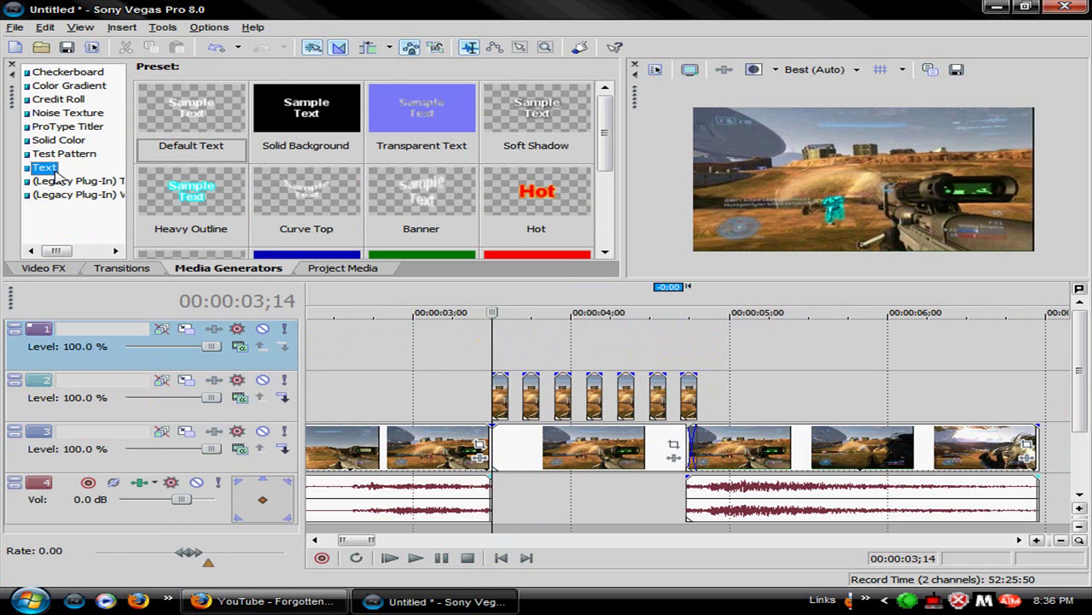
- Add a Default Text event on the new track and replace the sample text with 'Target'
left_click_drag(203, 106, 512, 361)
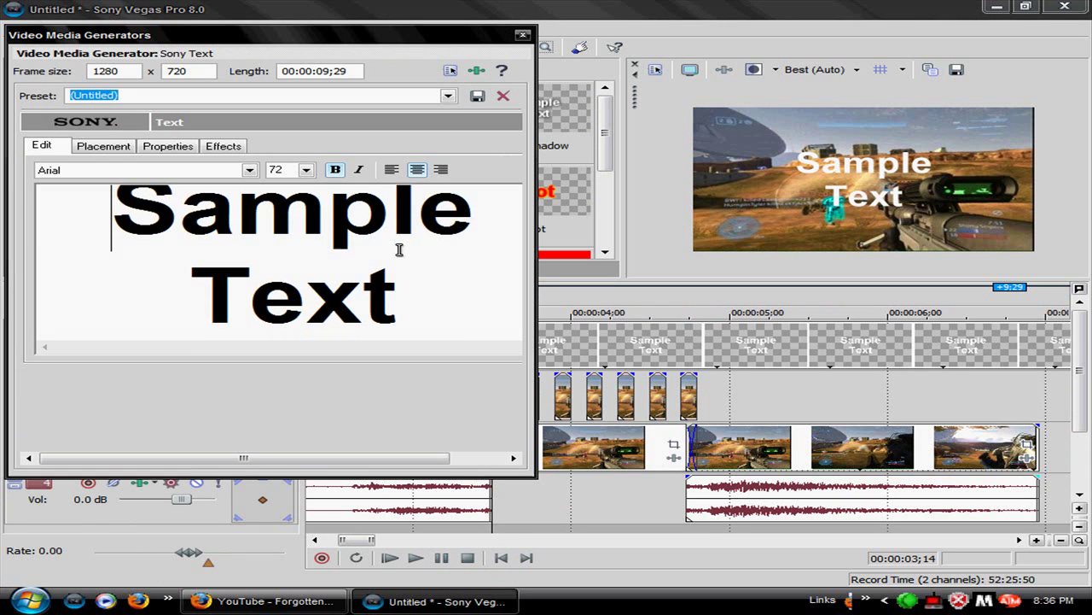
left_click_drag(397, 329, 103, 238)
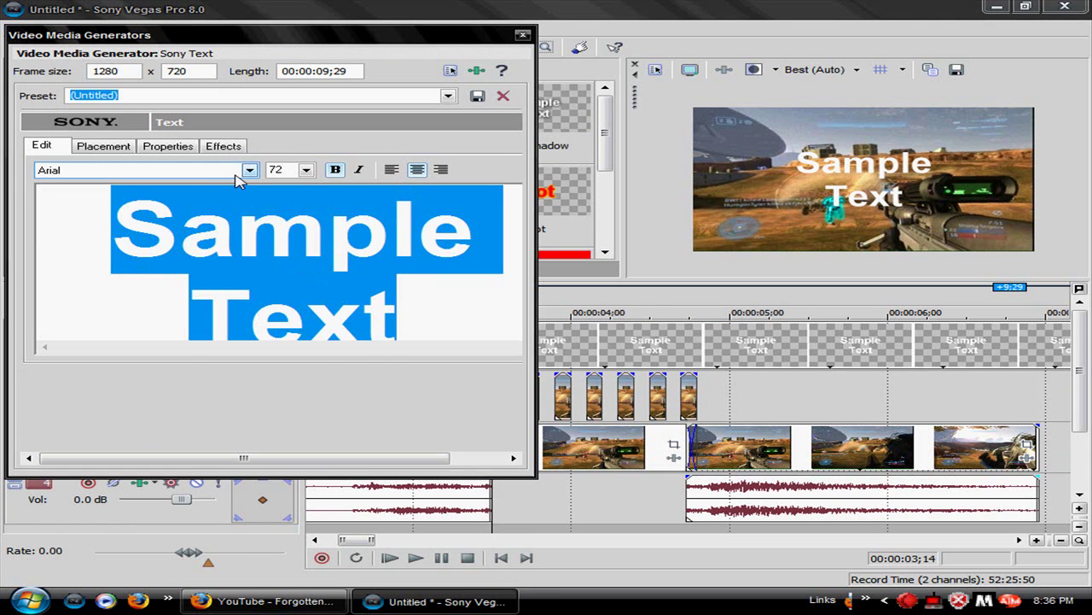
type("Tag")
key("BackSpace")
type("rget")
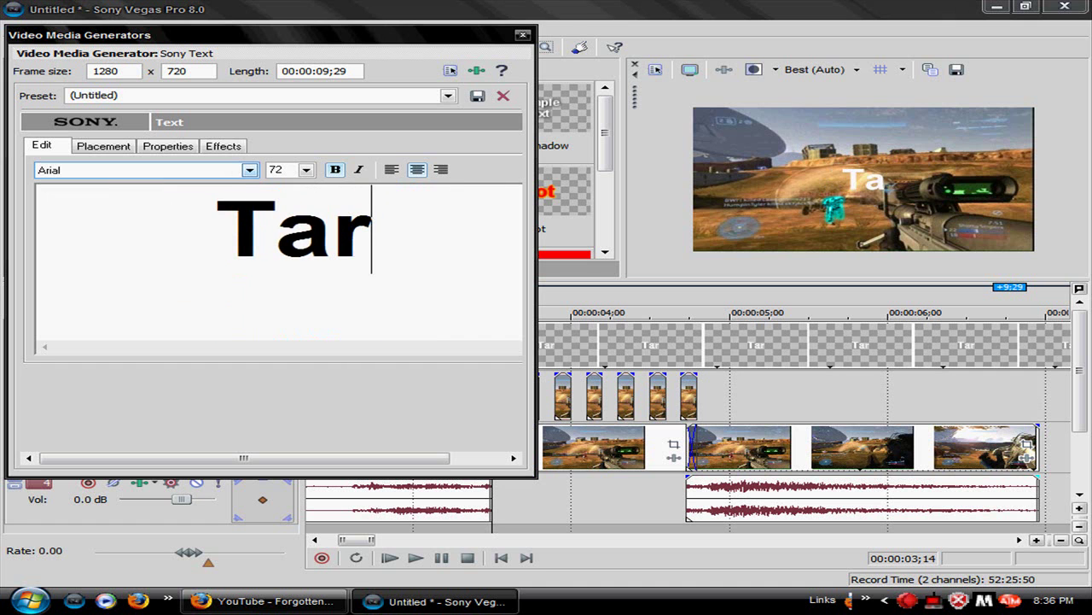
- Set the text font to BankGothic Md BT at size 36
left_click(247, 170)
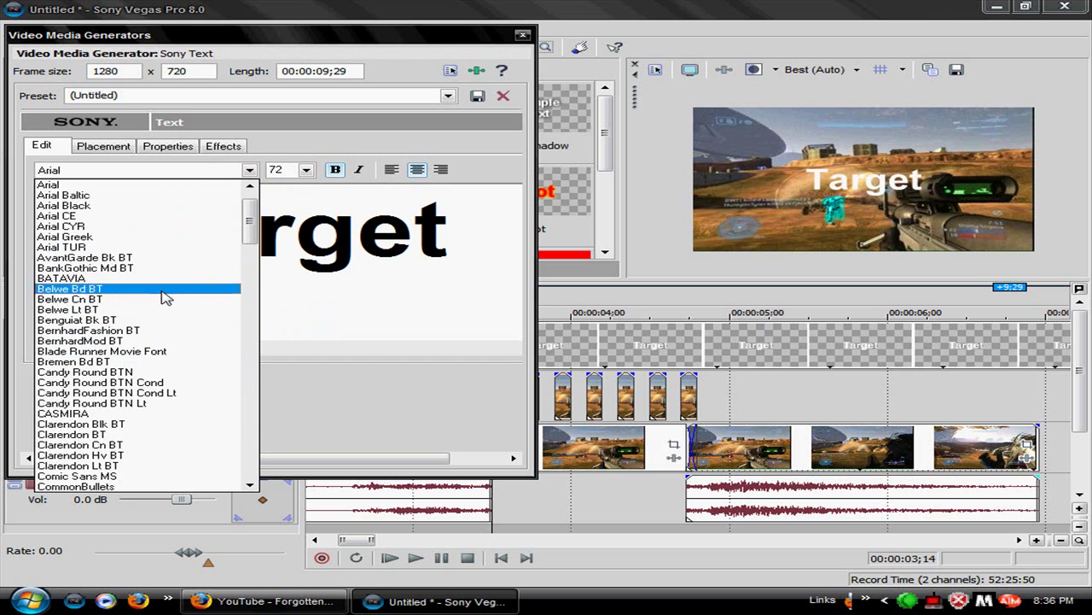
left_click(145, 267)
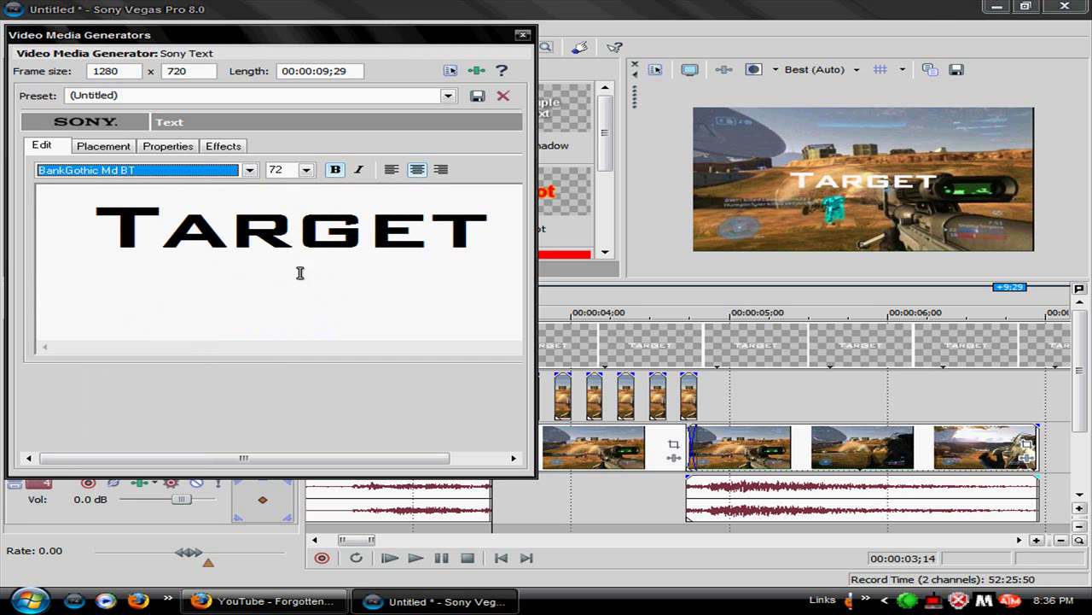
double_click(276, 170)
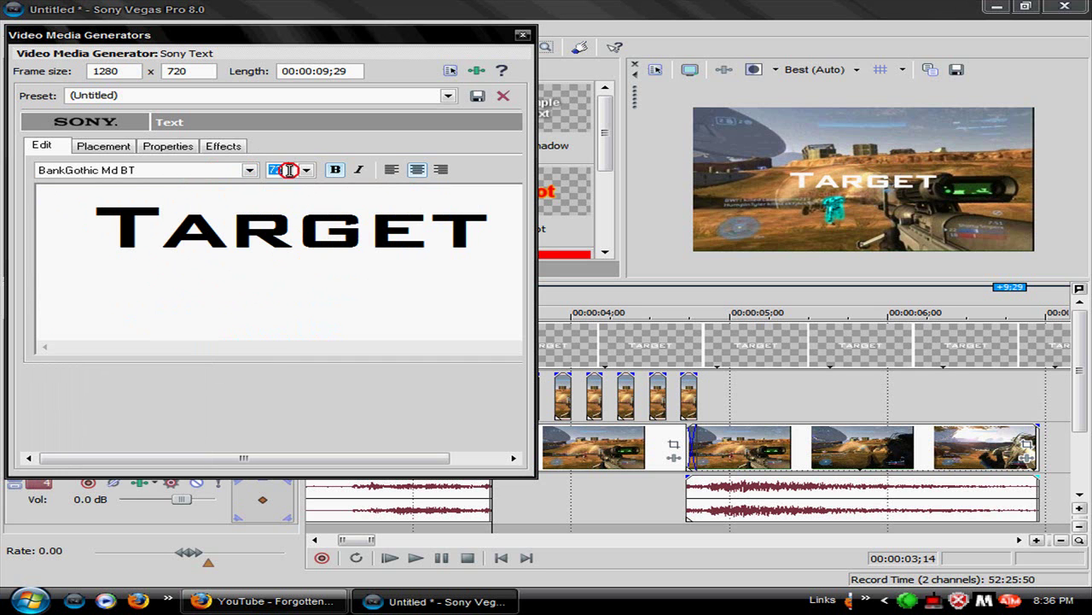
scroll(289, 170, "up", 2)
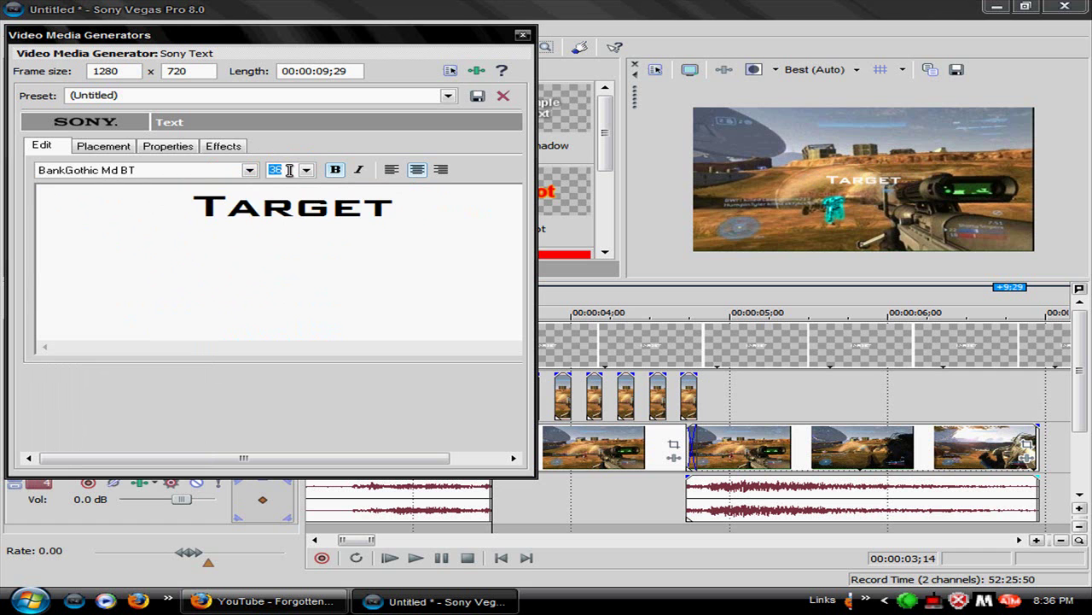
- Move the TARGET text left of centre, color it cyan (R 0, G 255, B 250), and close the generator
left_click(103, 146)
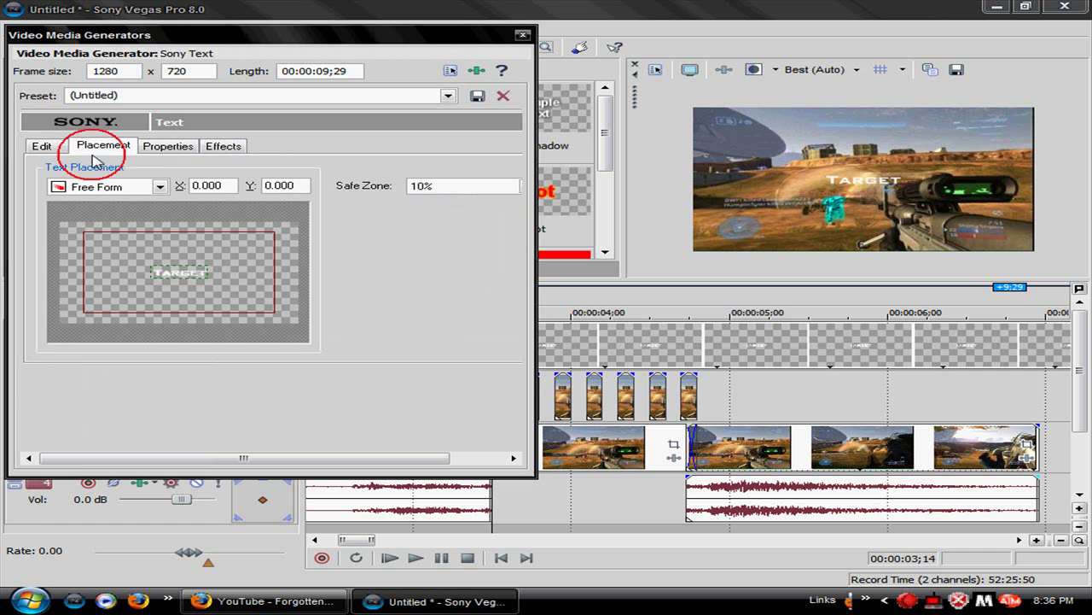
left_click_drag(166, 276, 149, 288)
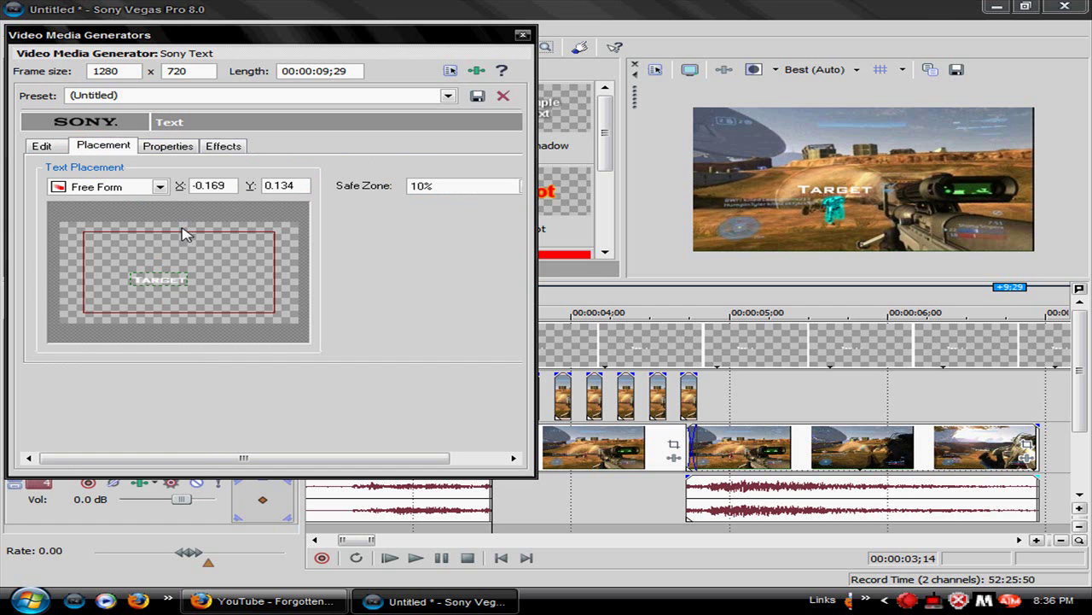
left_click(164, 145)
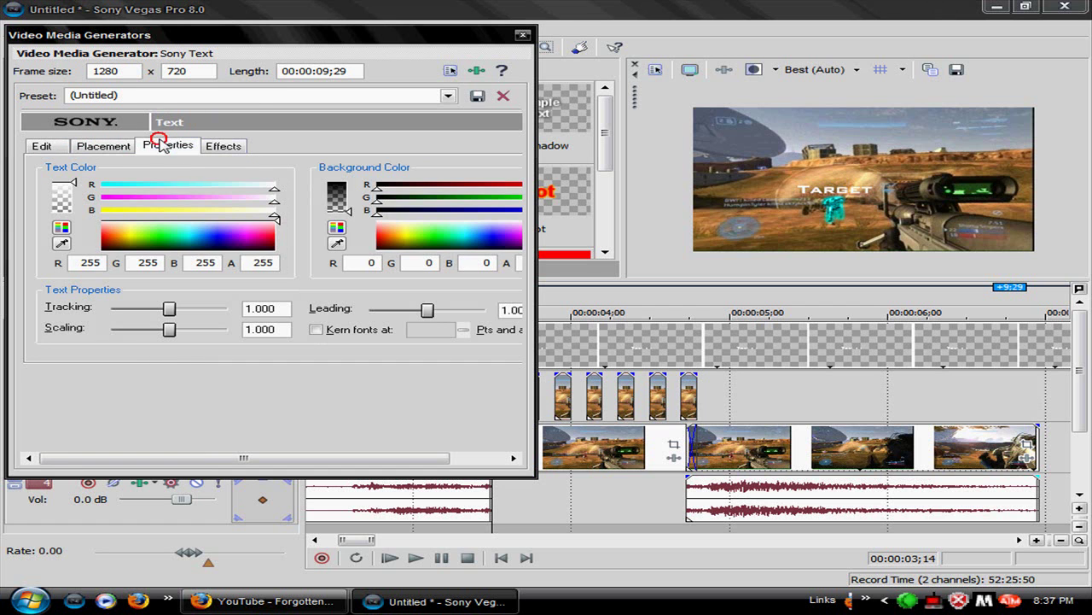
left_click(183, 235)
left_click_drag(186, 238, 191, 243)
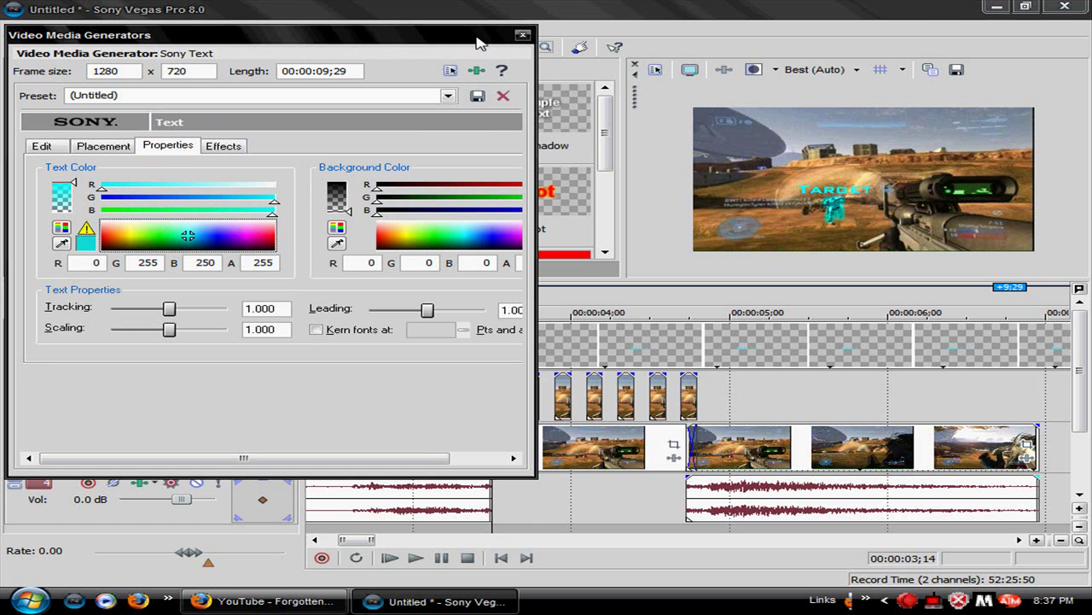
left_click(521, 37)
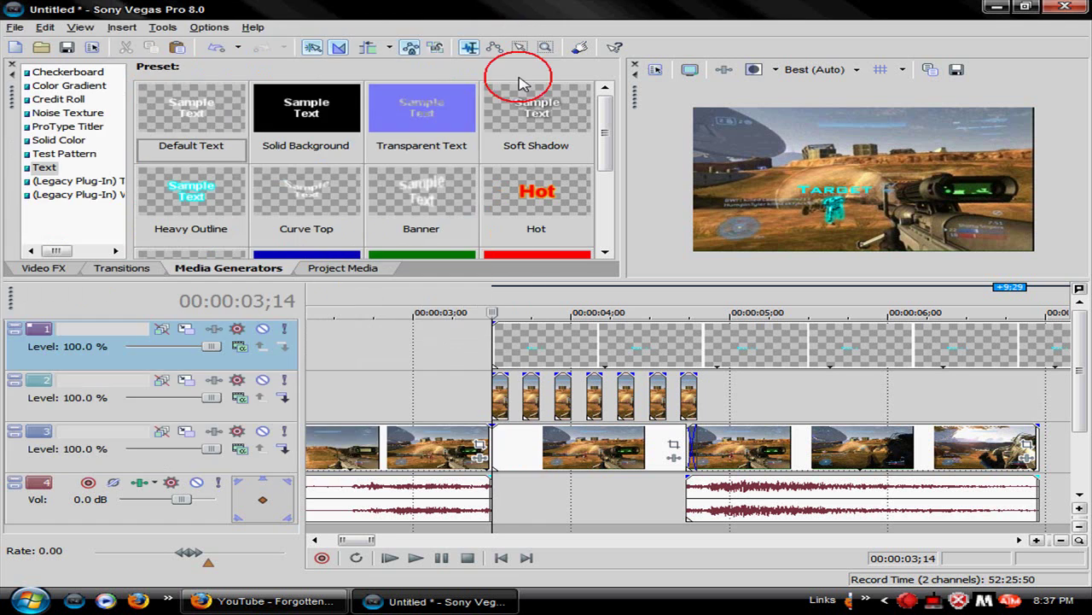
- Paste short copies of the TARGET text event at successive points along the text track
left_click(509, 373)
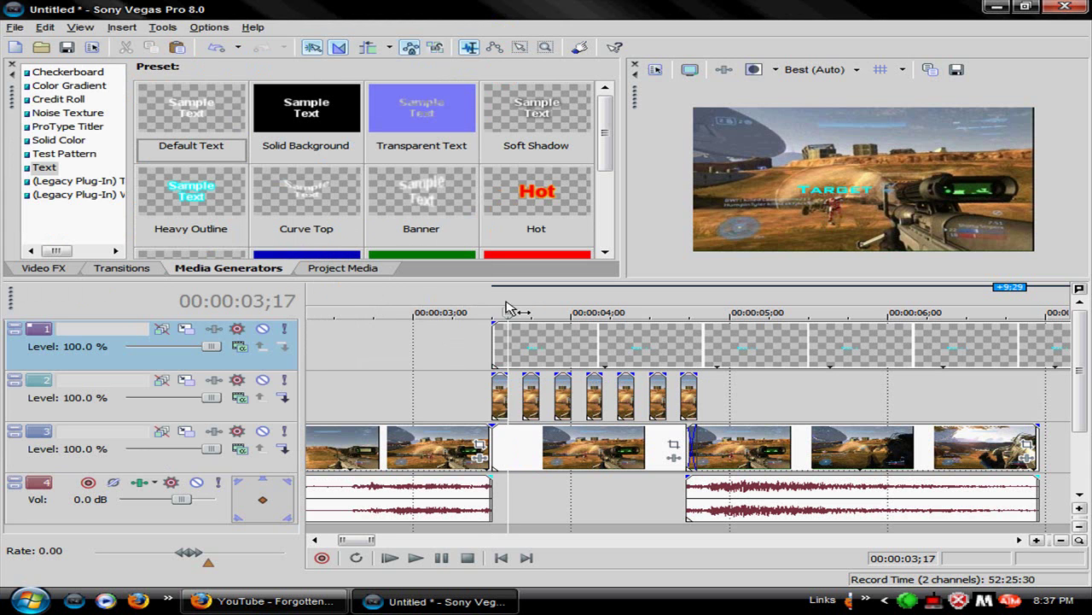
left_click(512, 341)
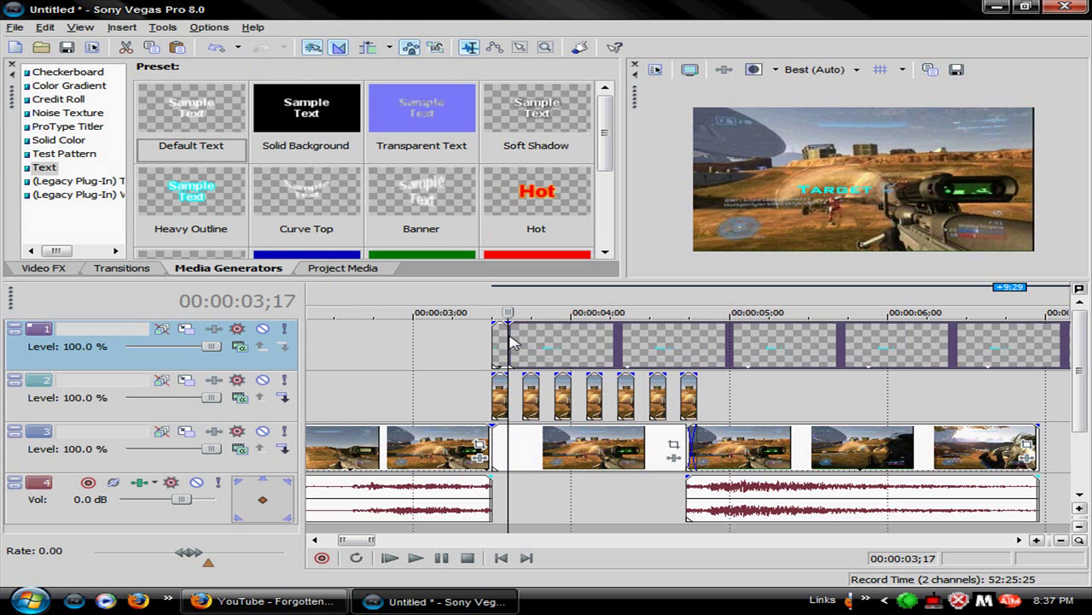
left_click(539, 348)
key("ctrl+v")
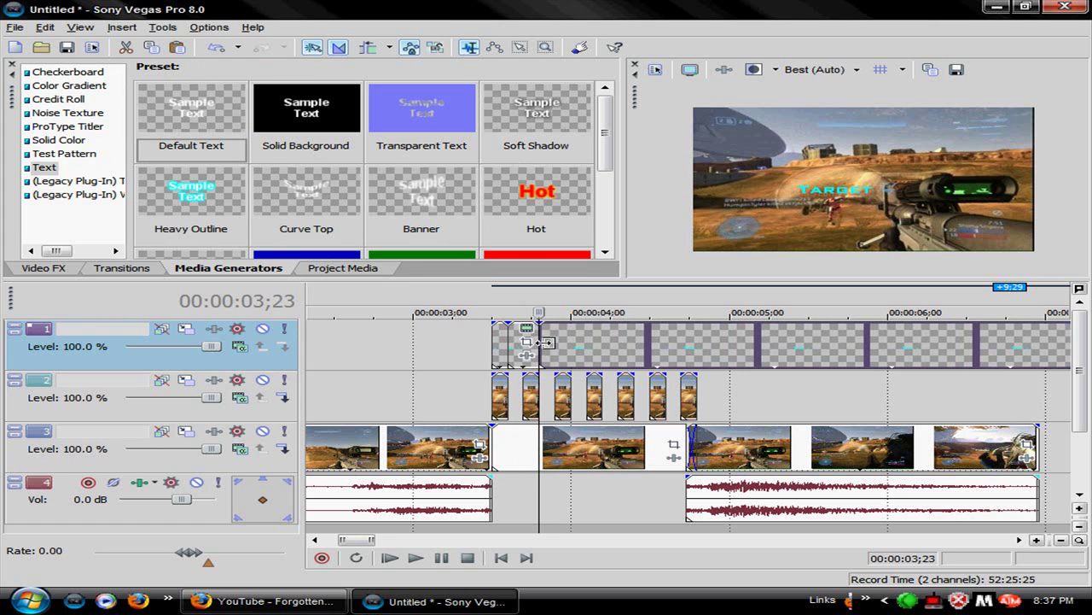
left_click(571, 350)
key("ctrl+v")
left_click(602, 350)
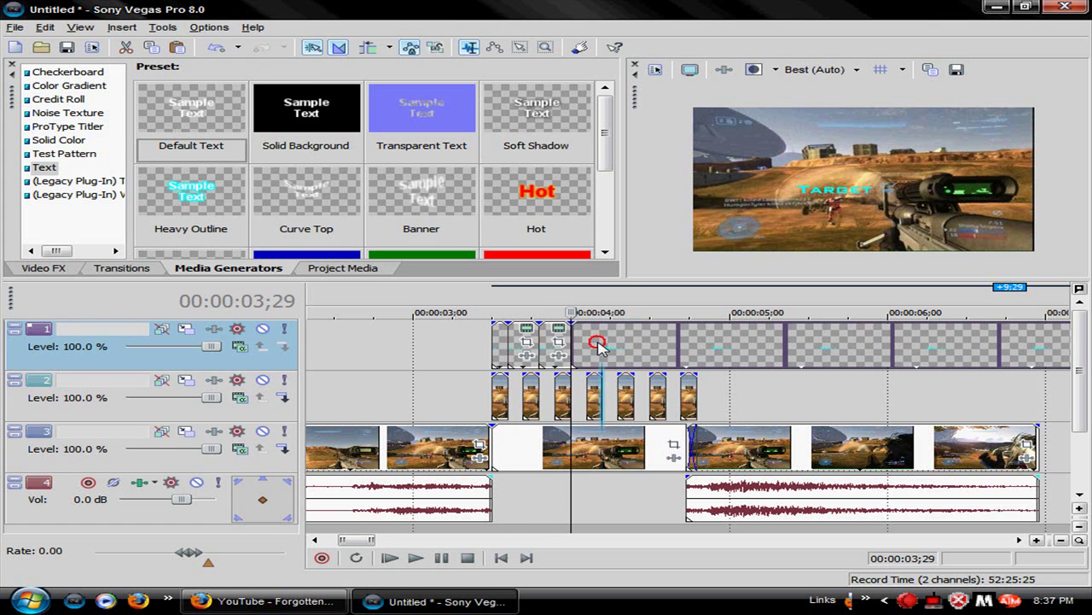
key("ctrl+v")
key("ctrl+v")
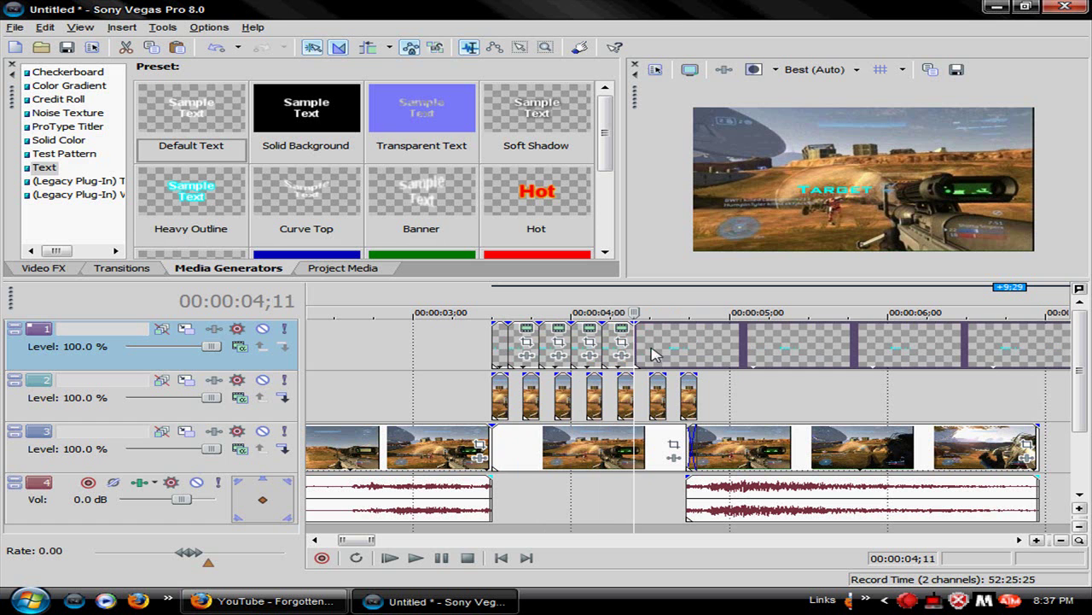
key("ctrl+v")
left_click(694, 343)
key("ctrl+v")
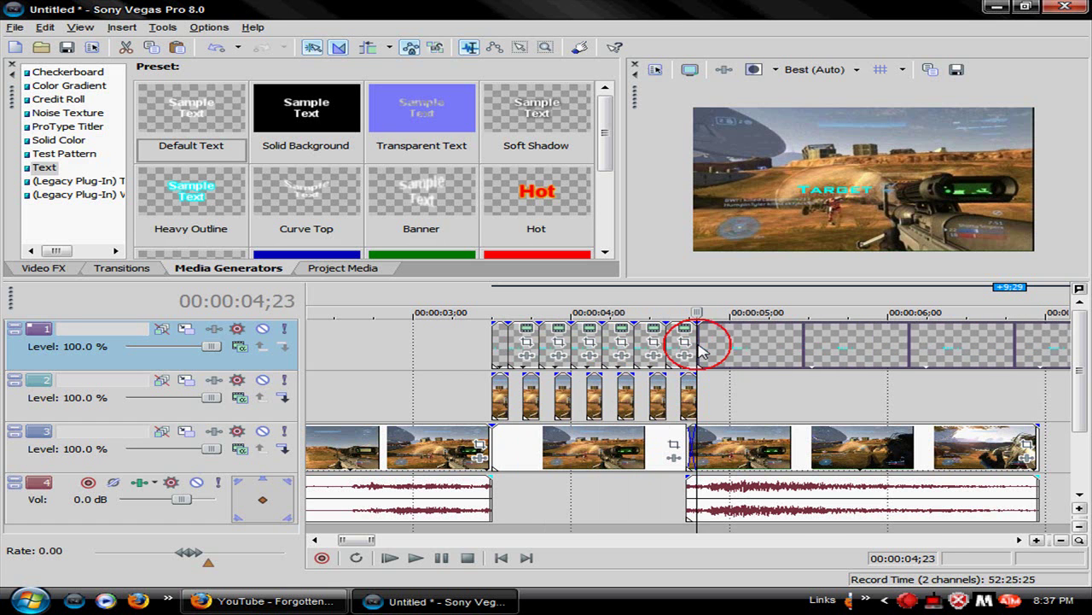
- Cut the leftover long text event and alternate pieces, leaving four spaced flashing text events
right_click(727, 345)
left_click(787, 383)
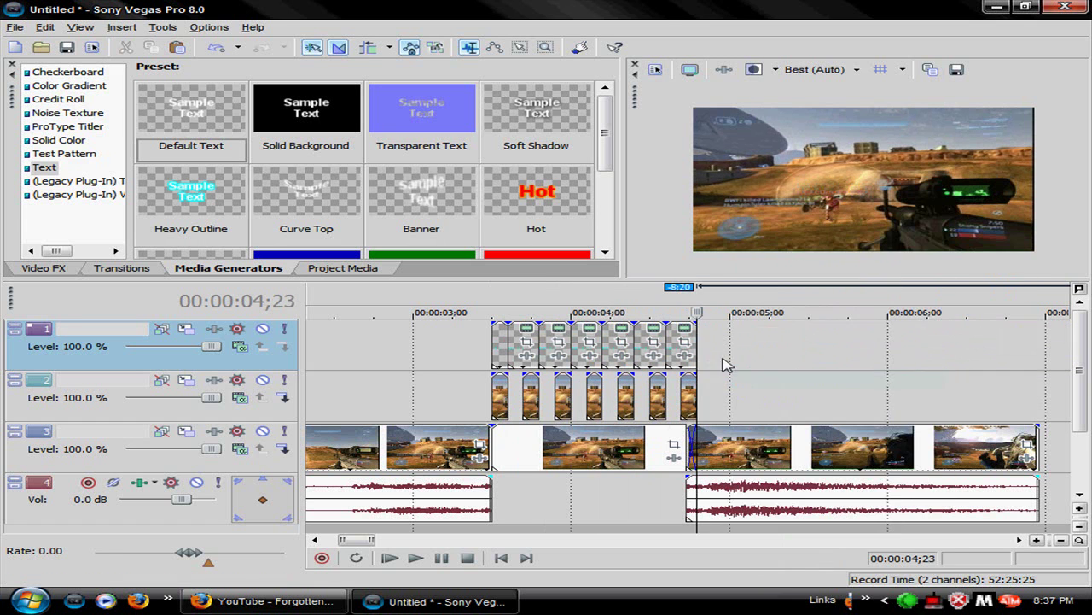
right_click(646, 346)
left_click(685, 380)
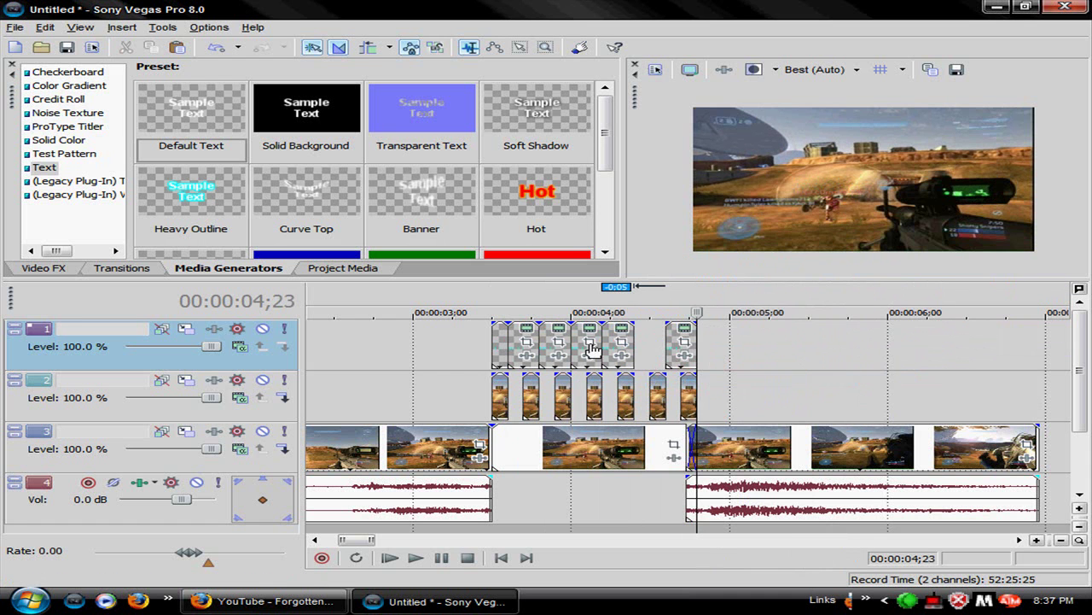
right_click(589, 352)
left_click(620, 378)
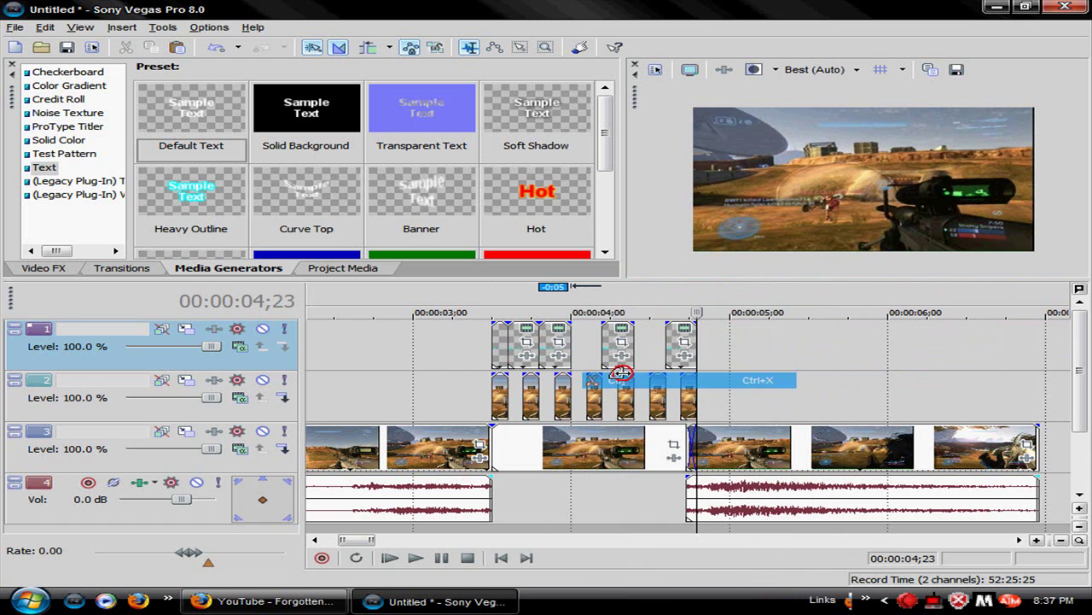
right_click(522, 348)
left_click(546, 380)
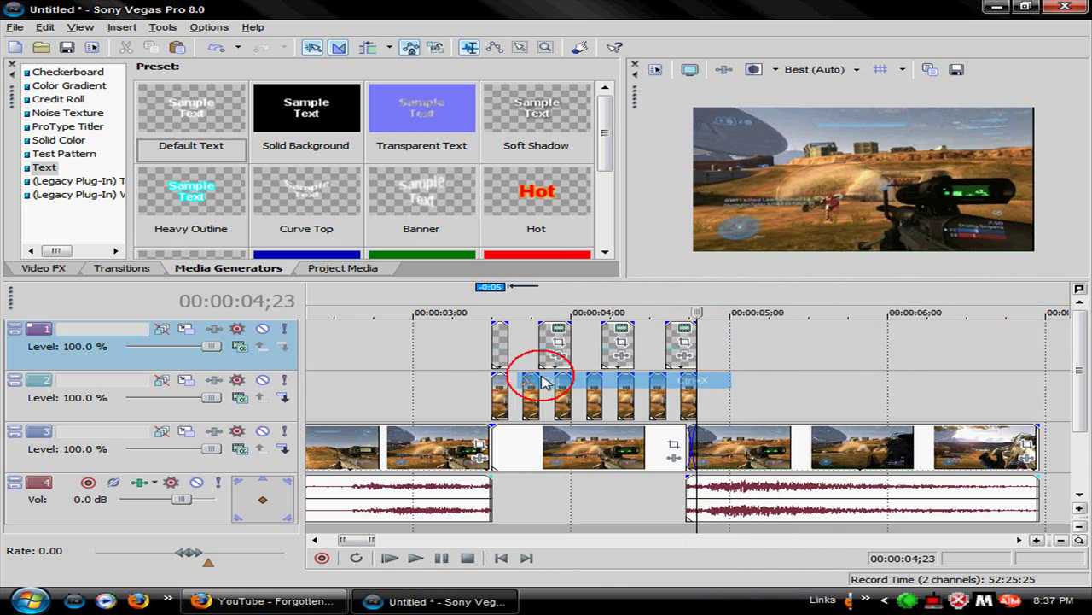
left_click(452, 378)
- Preview the flashing text and freeze-frames, then zoom the timeline out
left_click(417, 560)
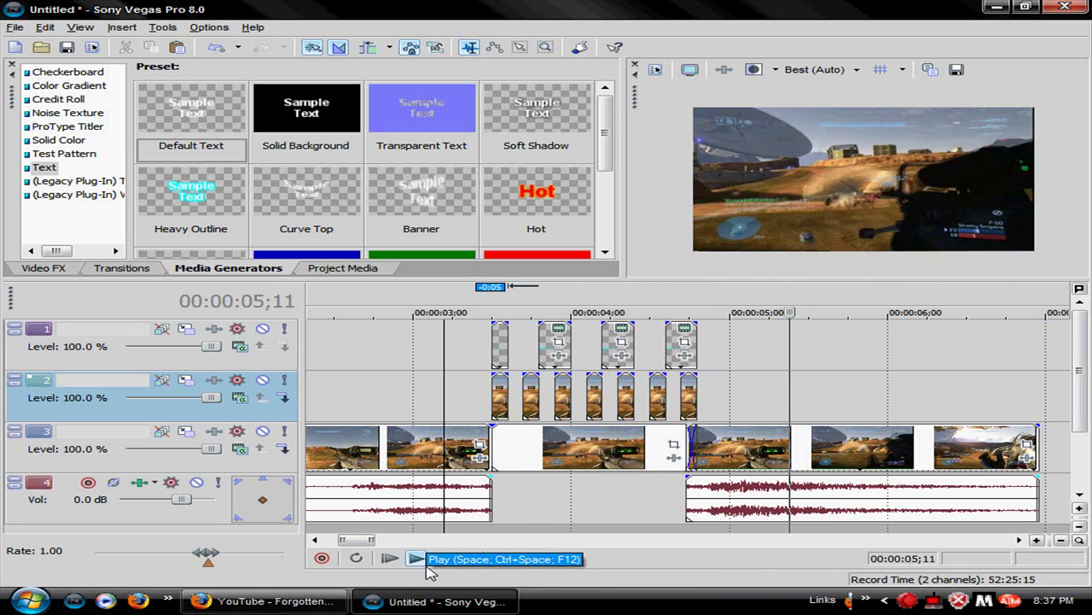
key("space")
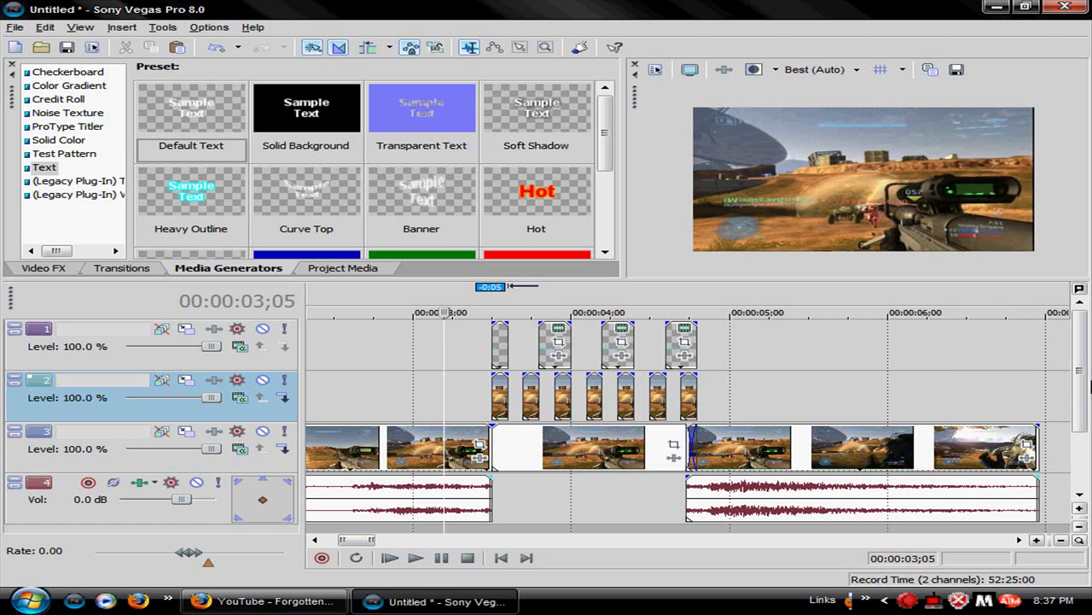
left_click_drag(1081, 388, 1078, 434)
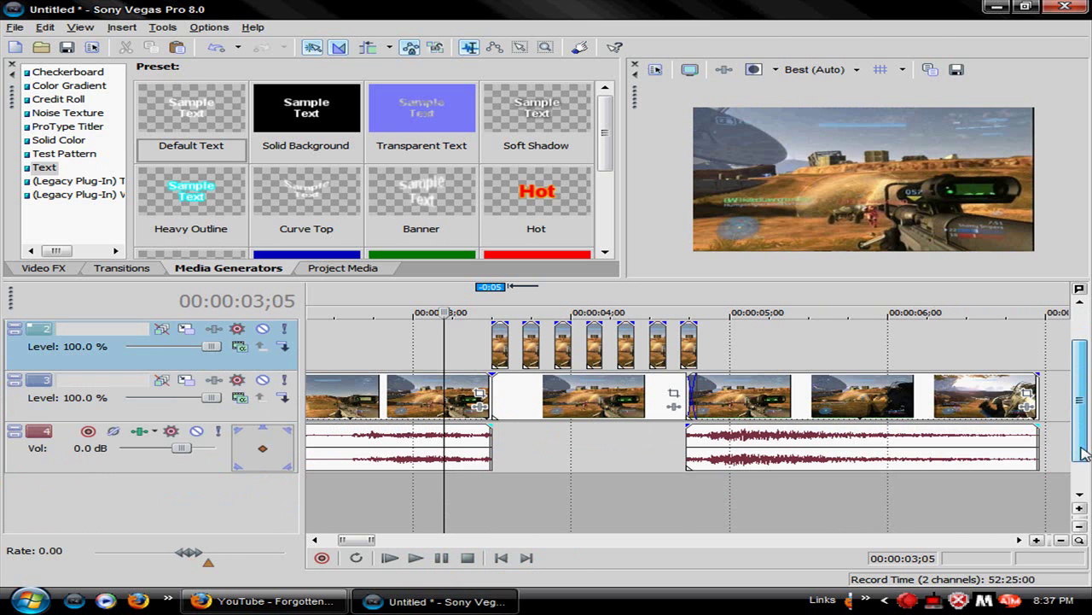
scroll(406, 503, "down", 5)
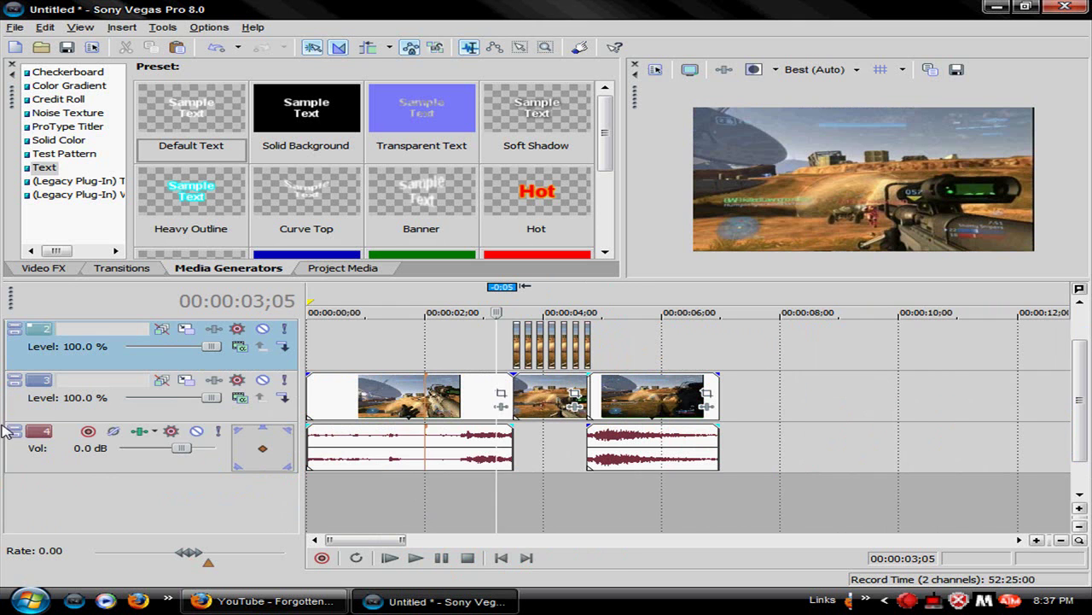
- Collapse the audio, main video, freeze-frame and TARGET text tracks to minimal height
left_click(13, 432)
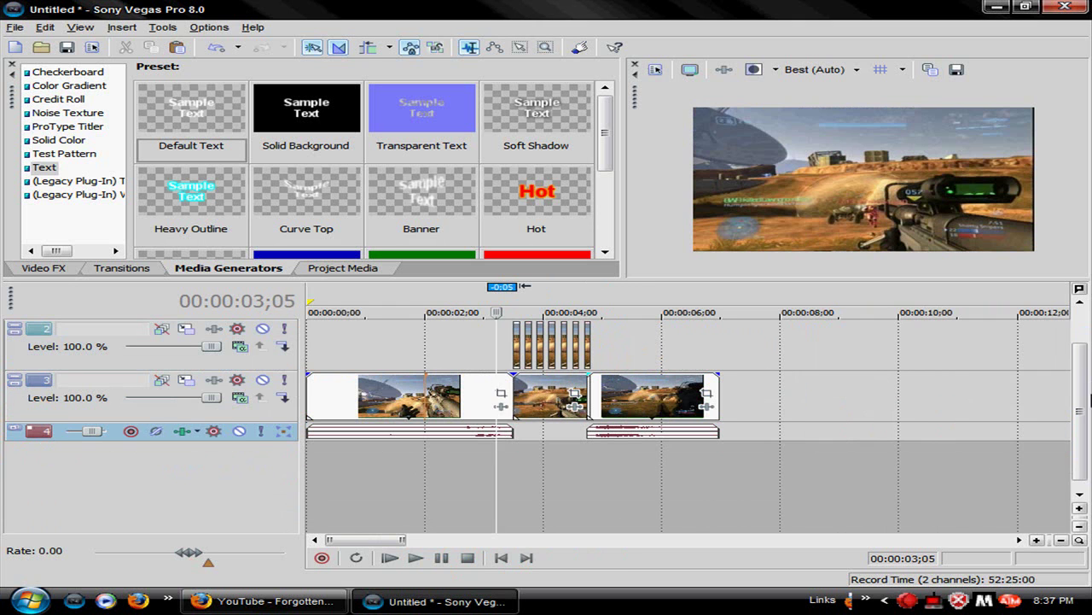
scroll(1082, 401, "up", 1)
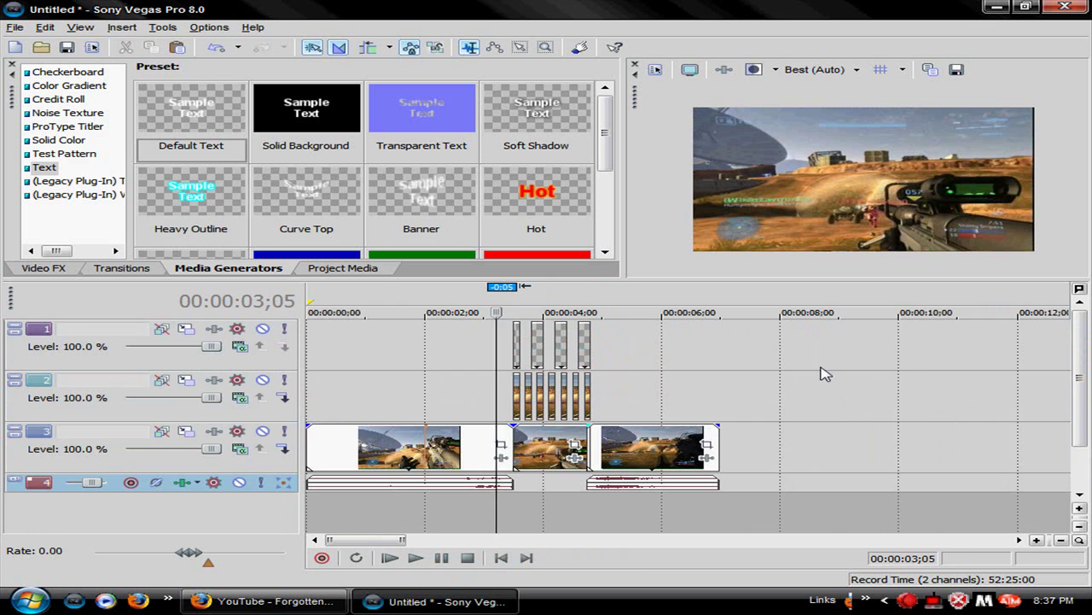
left_click(17, 433)
left_click(16, 431)
left_click(13, 379)
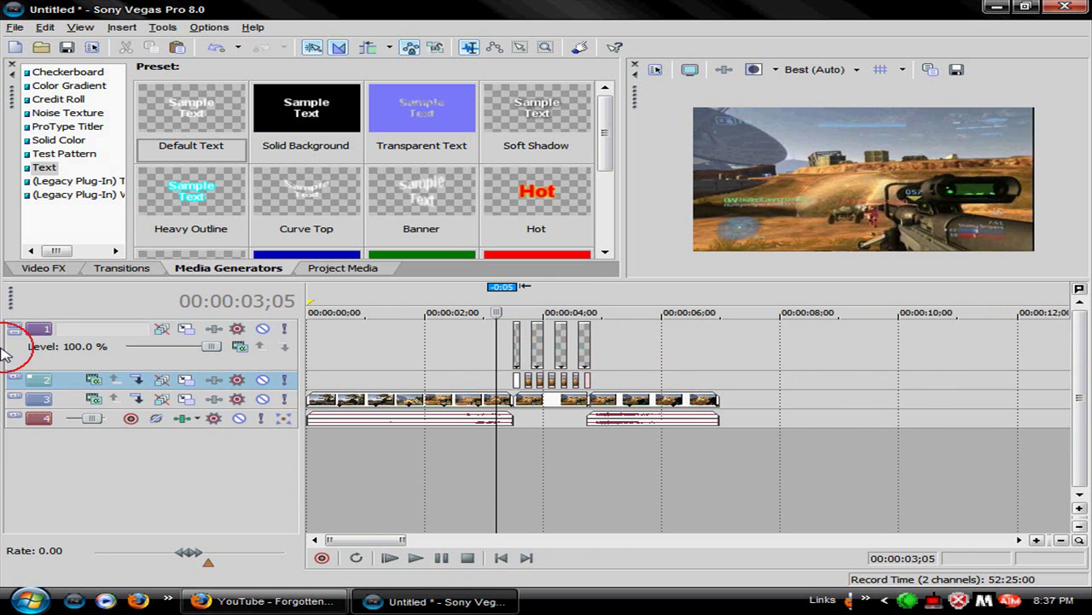
left_click(12, 328)
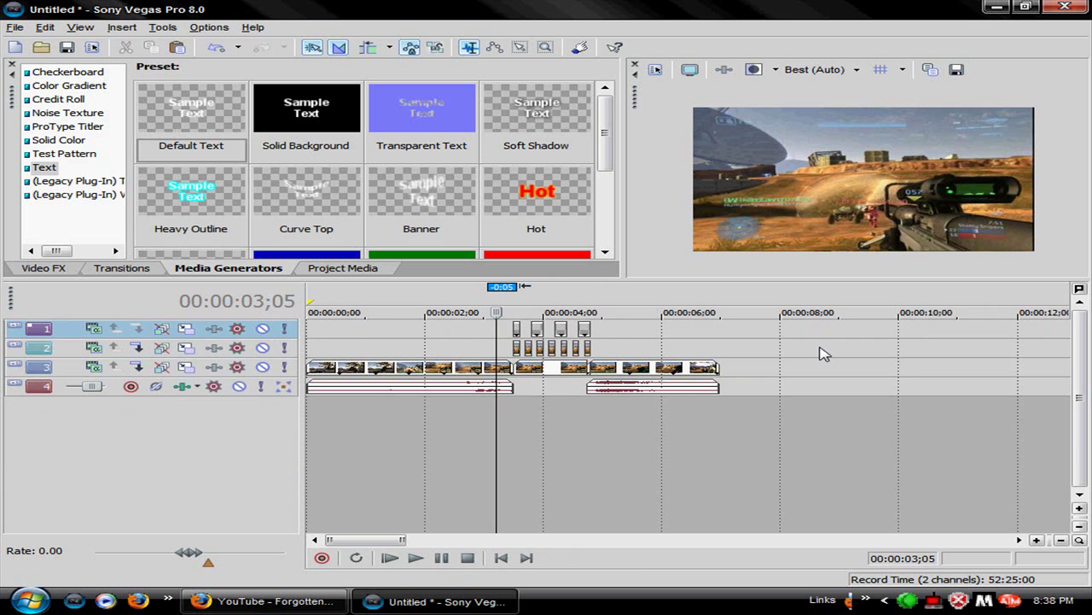